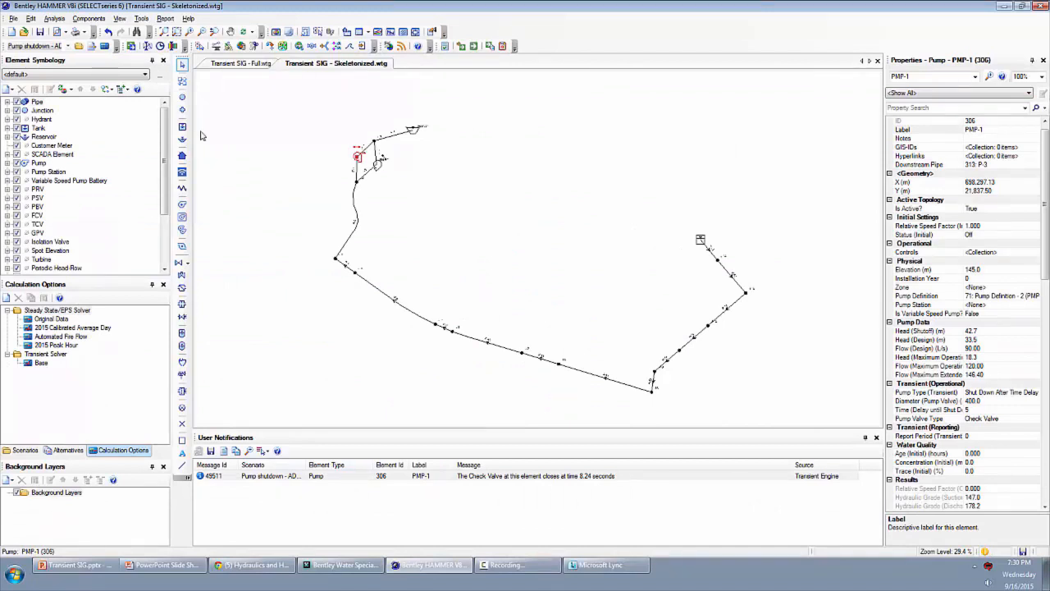
- Review the alternatives and calculation options of the 2015 Average Day Demand, Pump shutdown - ADD - No protection and 2015 Peak Hour Demand scenarios
click(24, 450)
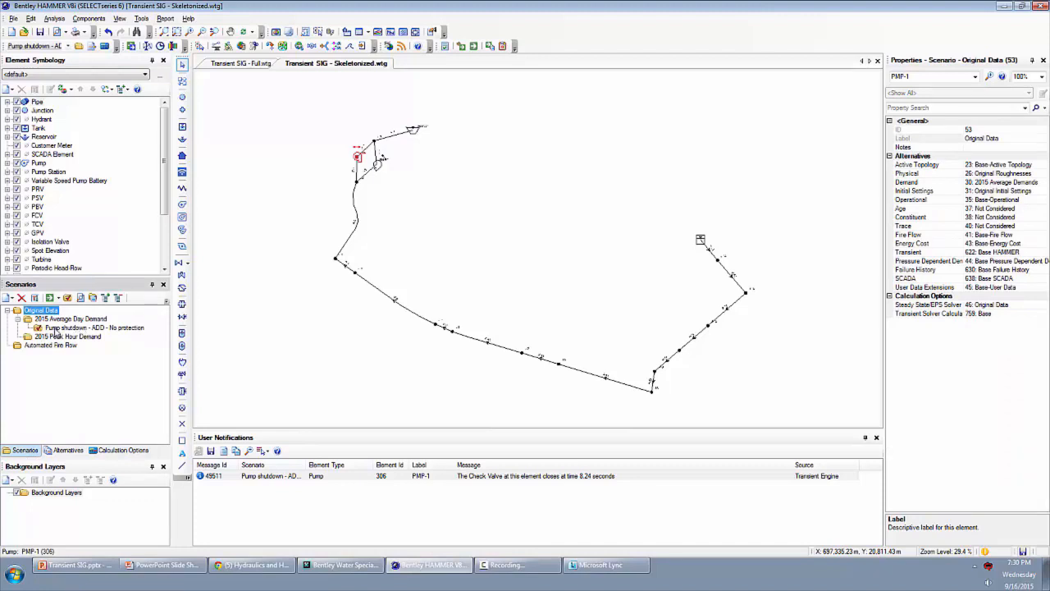
click(74, 327)
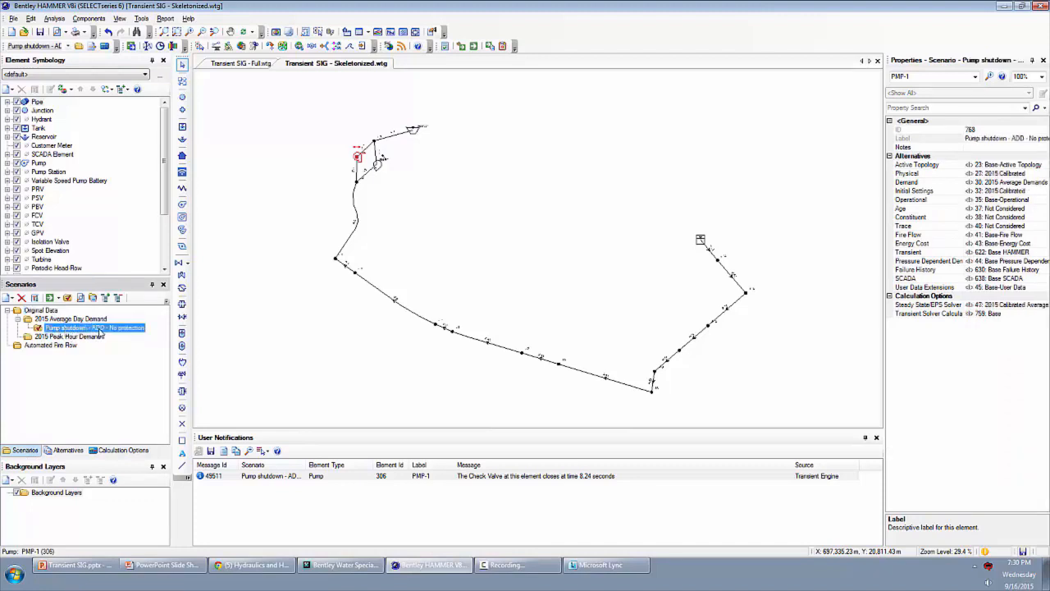
click(59, 320)
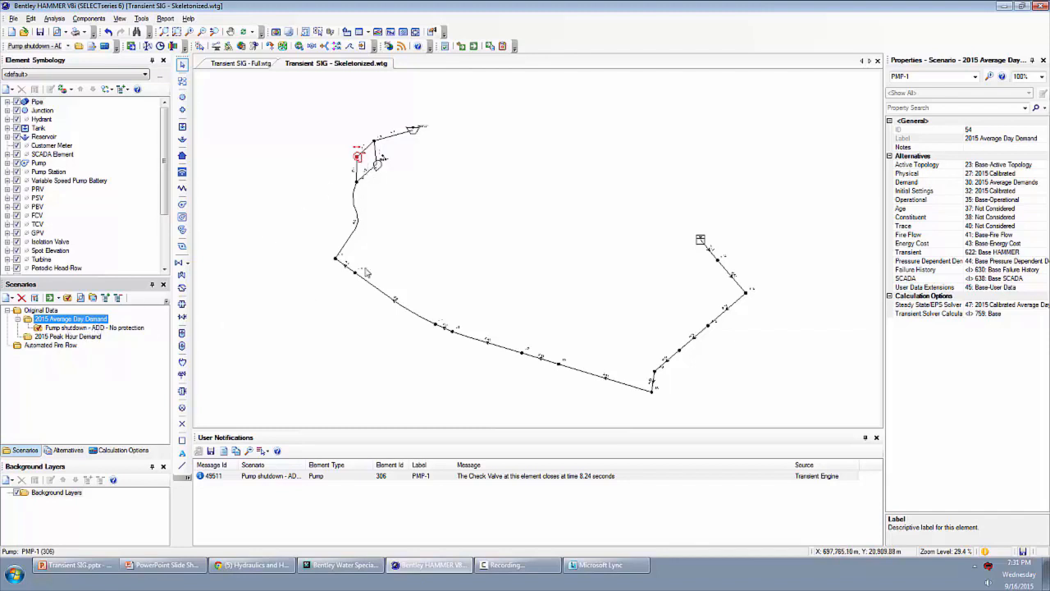
click(75, 339)
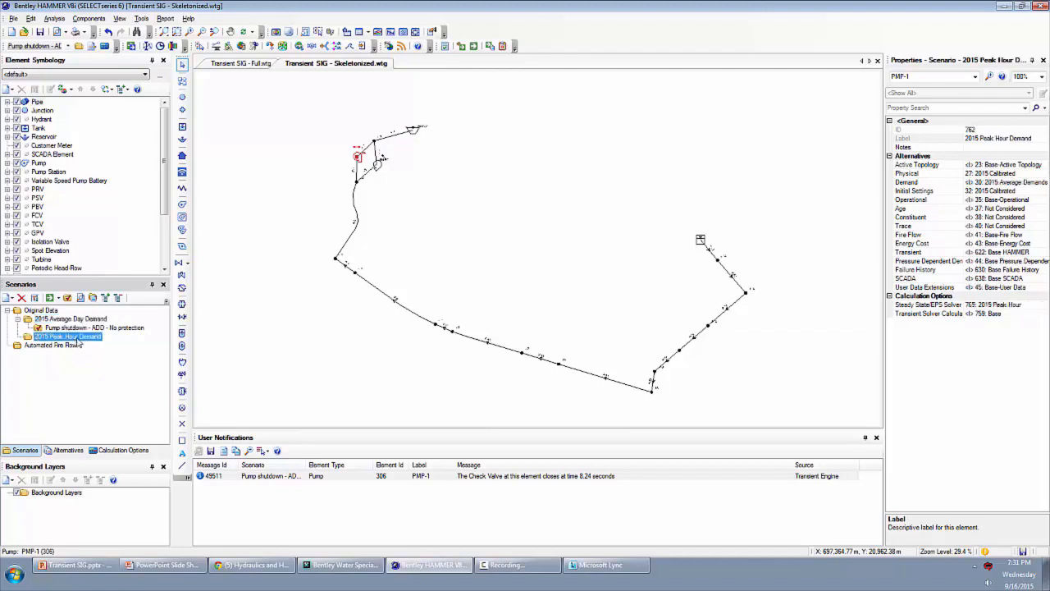
- Create a child scenario under 2015 Peak Hour Demand named "Pump shutdown - PHD - No protection"
right_click(76, 343)
mouse_move(152, 372)
click(214, 386)
text(Pump shutdown)
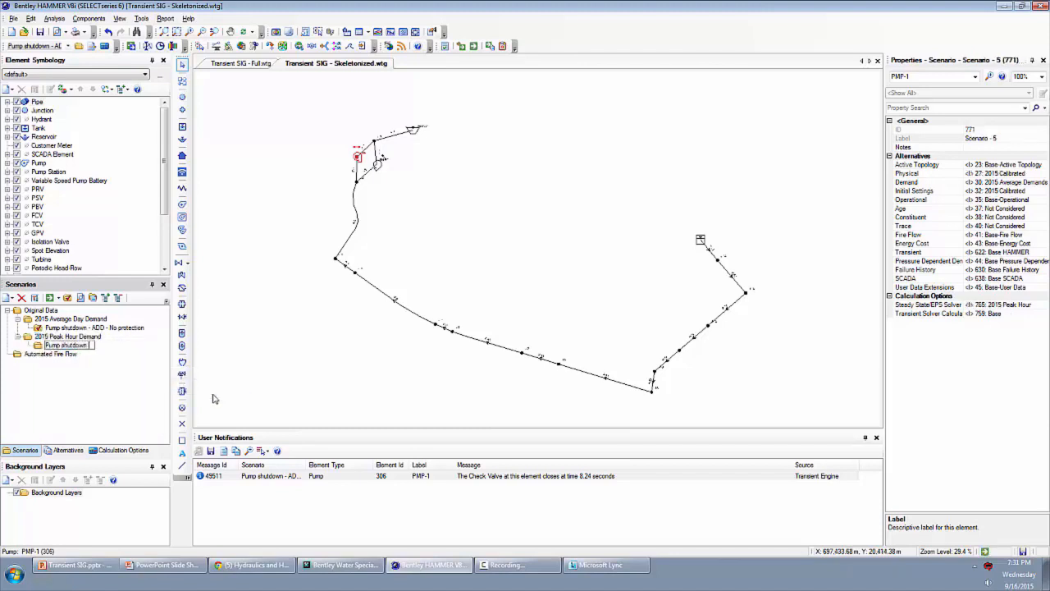
text( - PHD - No protection)
key(Return)
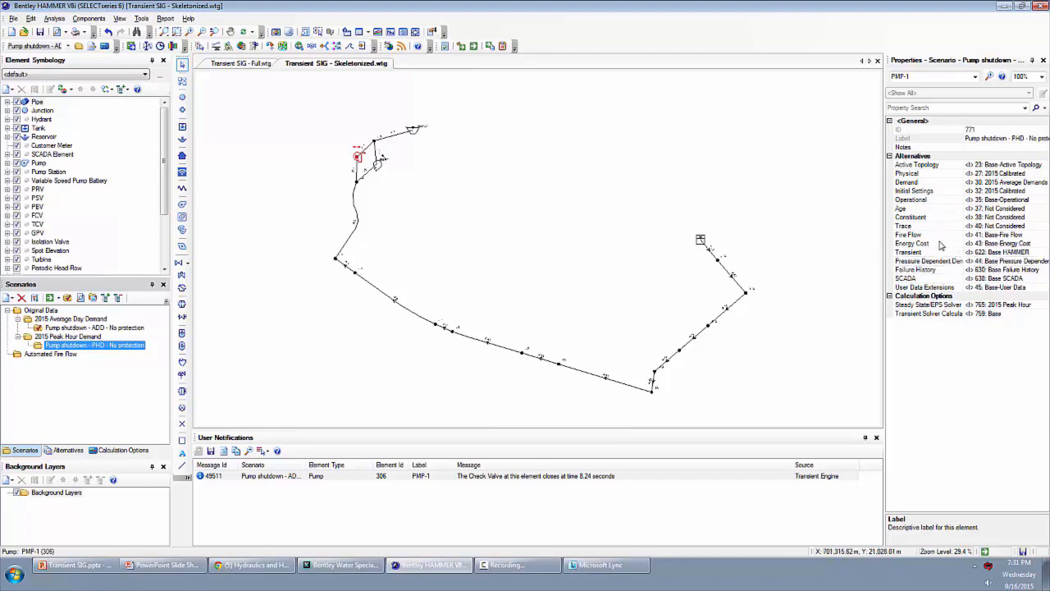
- Examine the physical and transient alternatives of the new PHD scenario and compare its settings with its parent, 2015 Peak Hour Demand
click(930, 174)
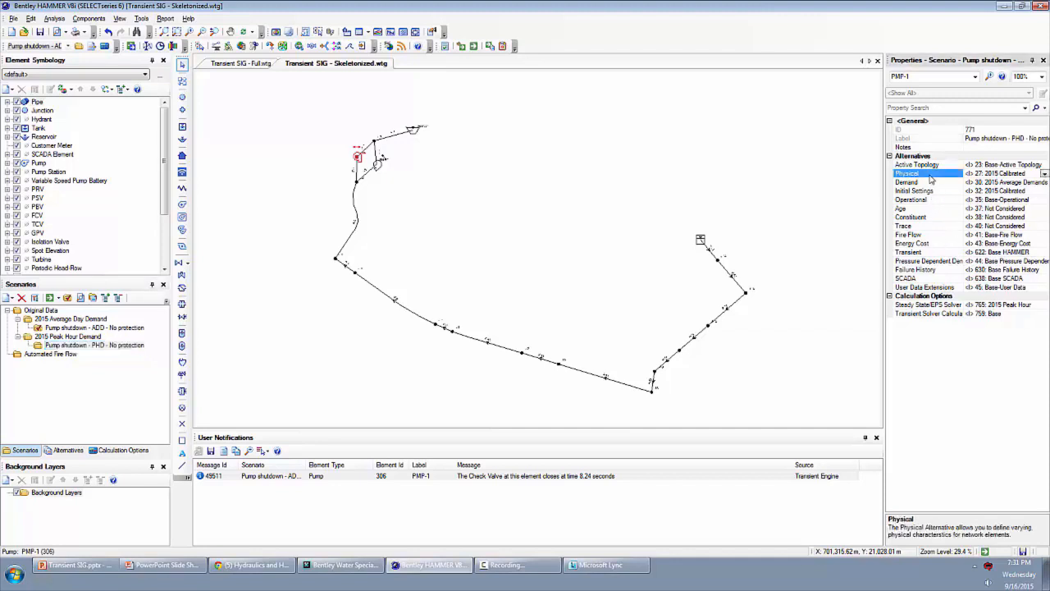
click(933, 252)
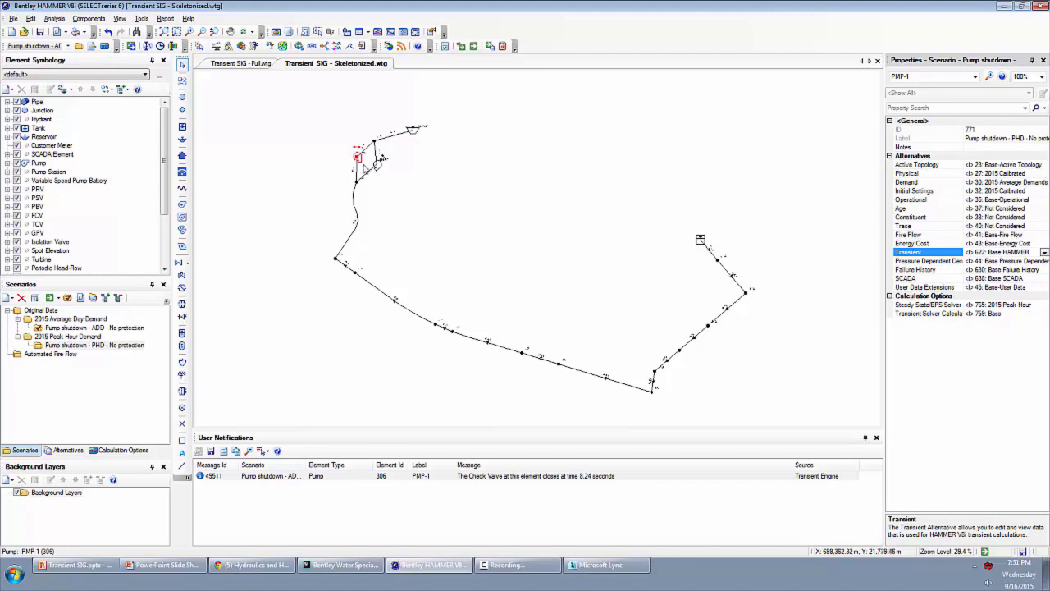
click(86, 348)
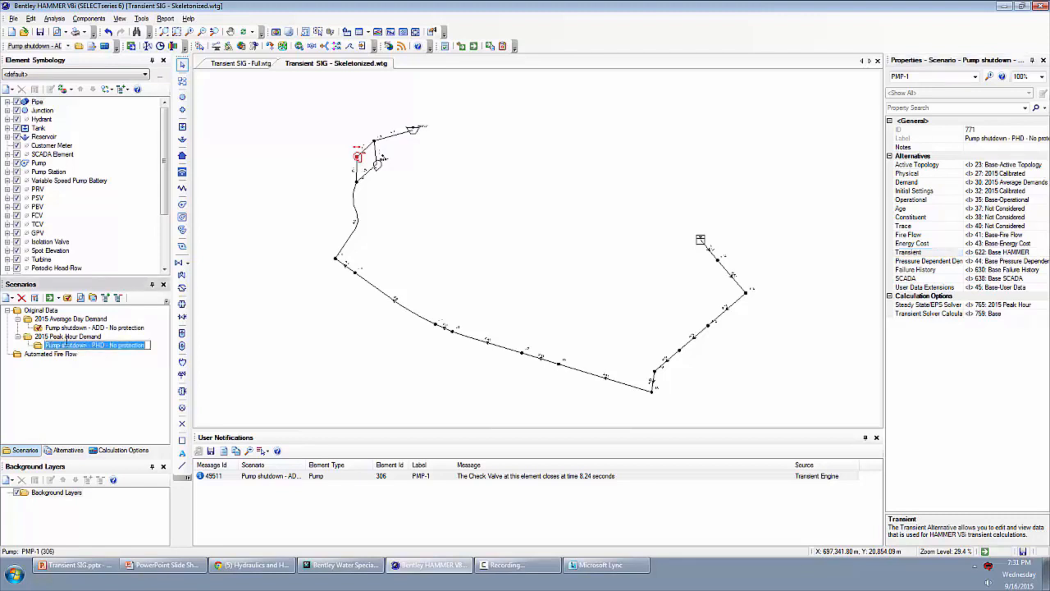
click(38, 348)
click(68, 338)
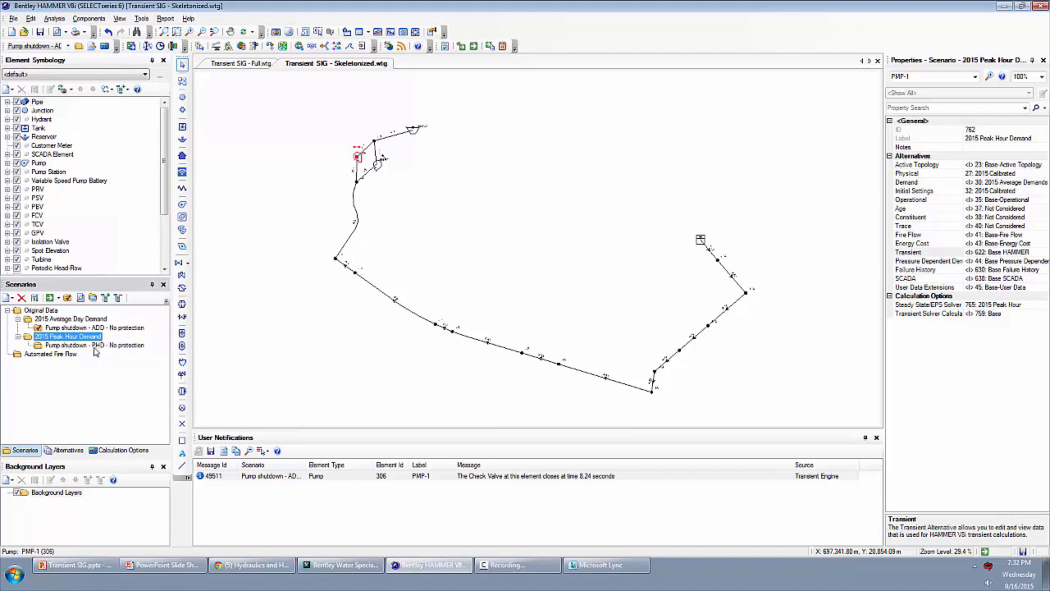
click(51, 346)
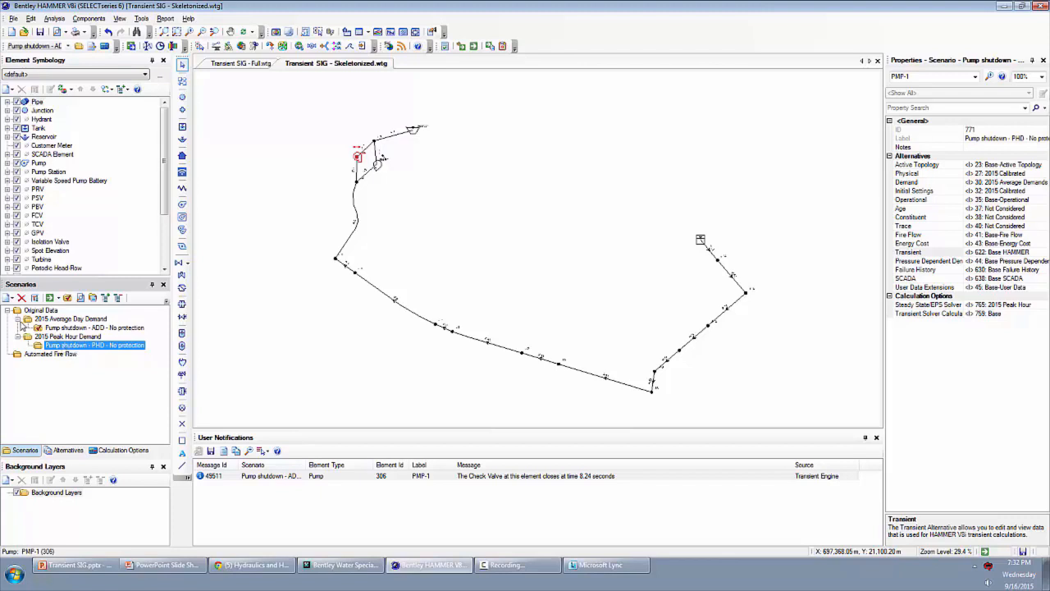
- Create a child of the 2015 Calibrated initial settings alternative and name it "PHD transient"
click(65, 451)
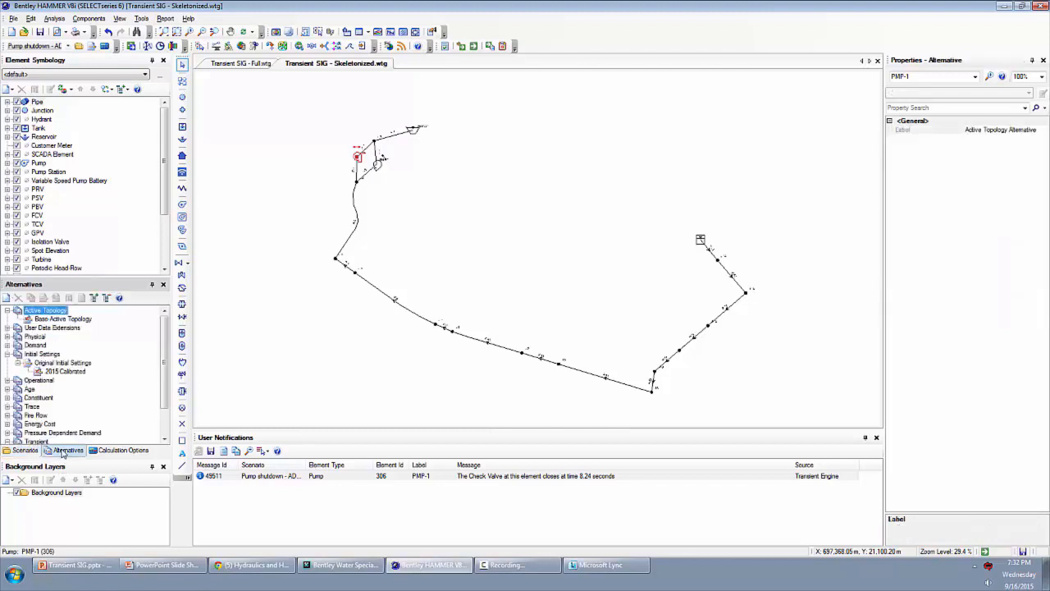
right_click(61, 375)
mouse_move(148, 379)
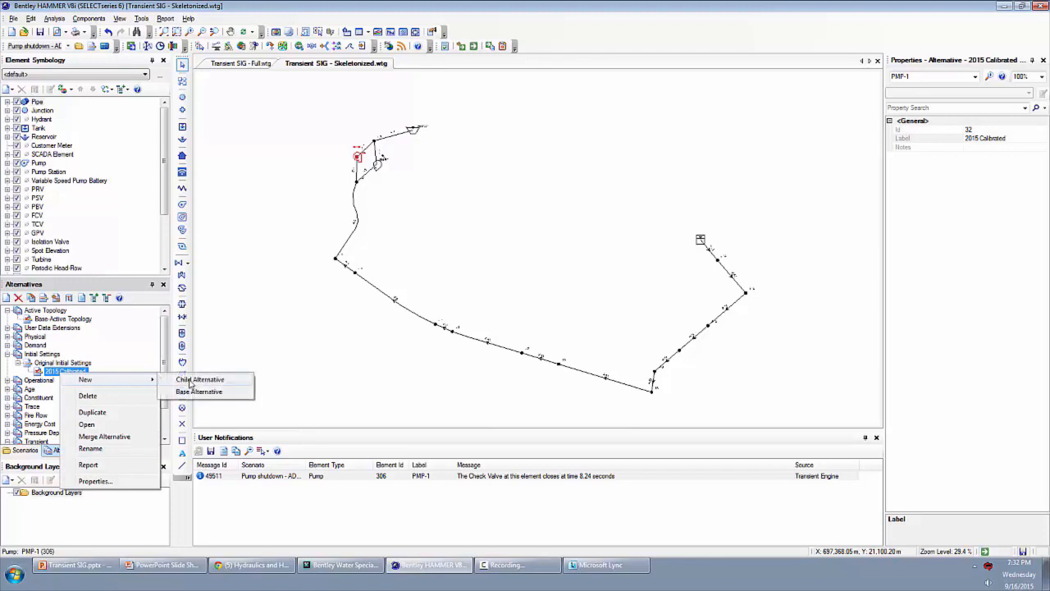
click(197, 380)
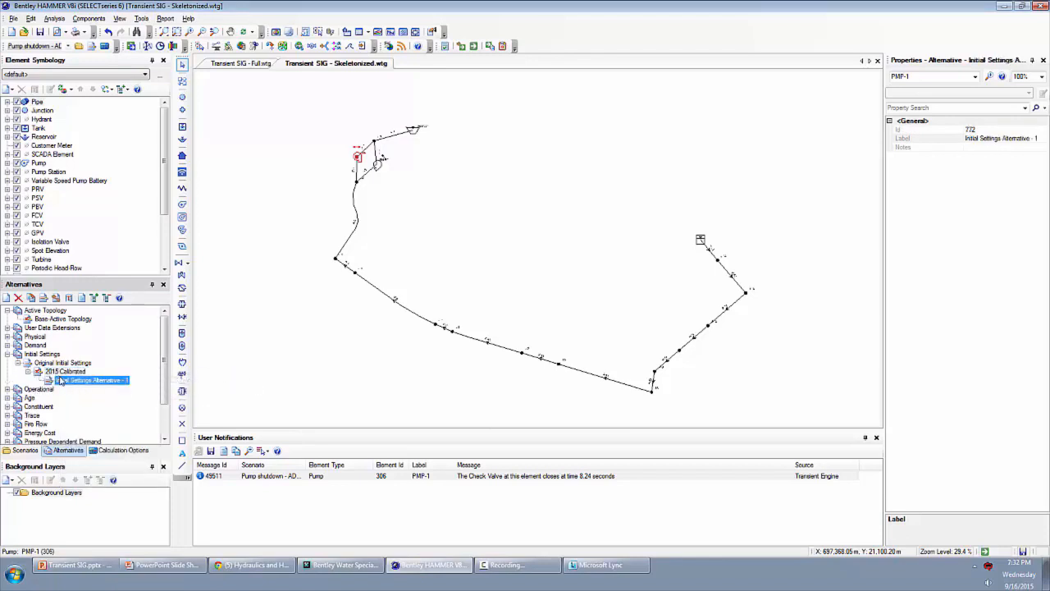
click(63, 381)
text(PMP transient)
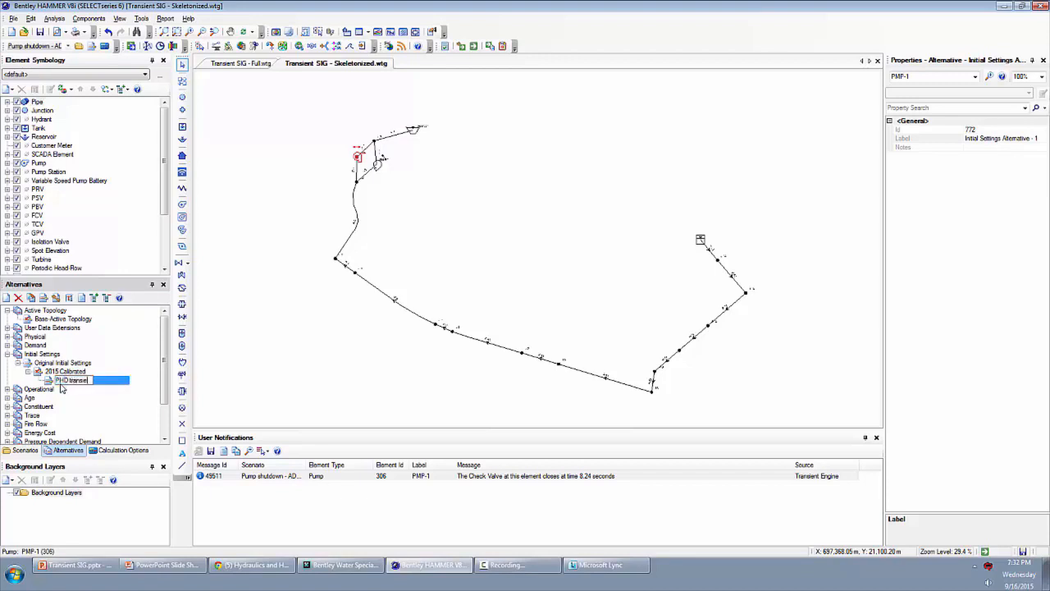
key(Return)
- Assign the PHD transient initial settings alternative to the Pump shutdown - PHD - No protection scenario and make that scenario current
click(32, 451)
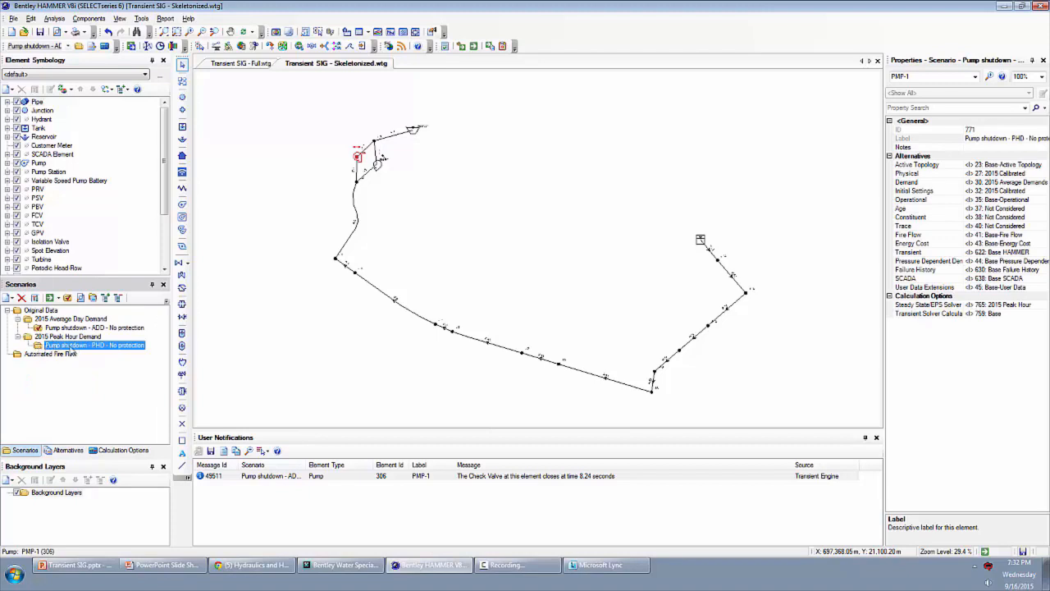
click(1005, 253)
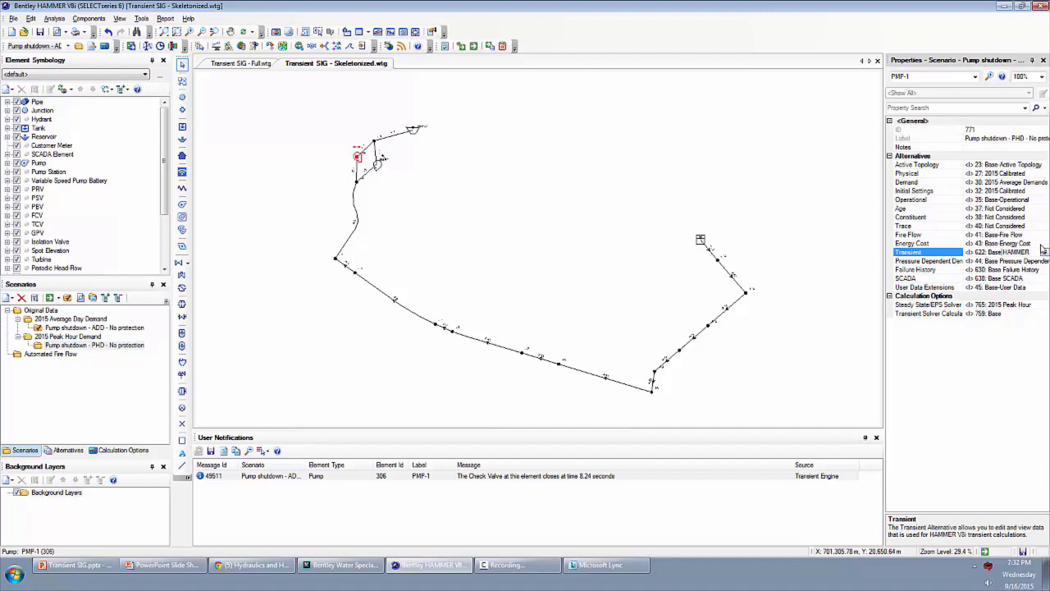
click(1039, 243)
click(1035, 191)
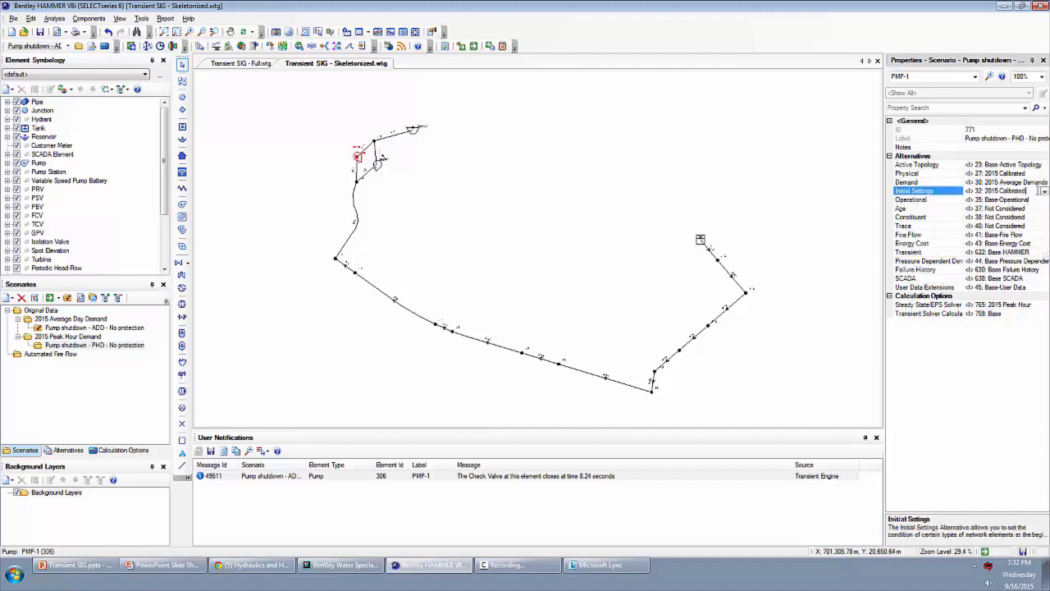
click(1045, 191)
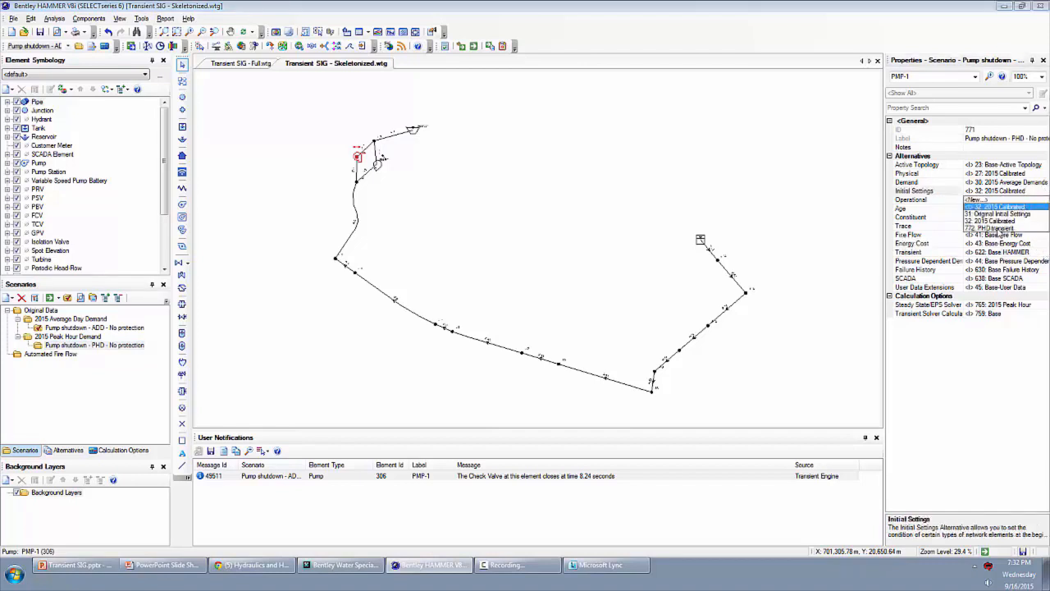
click(995, 227)
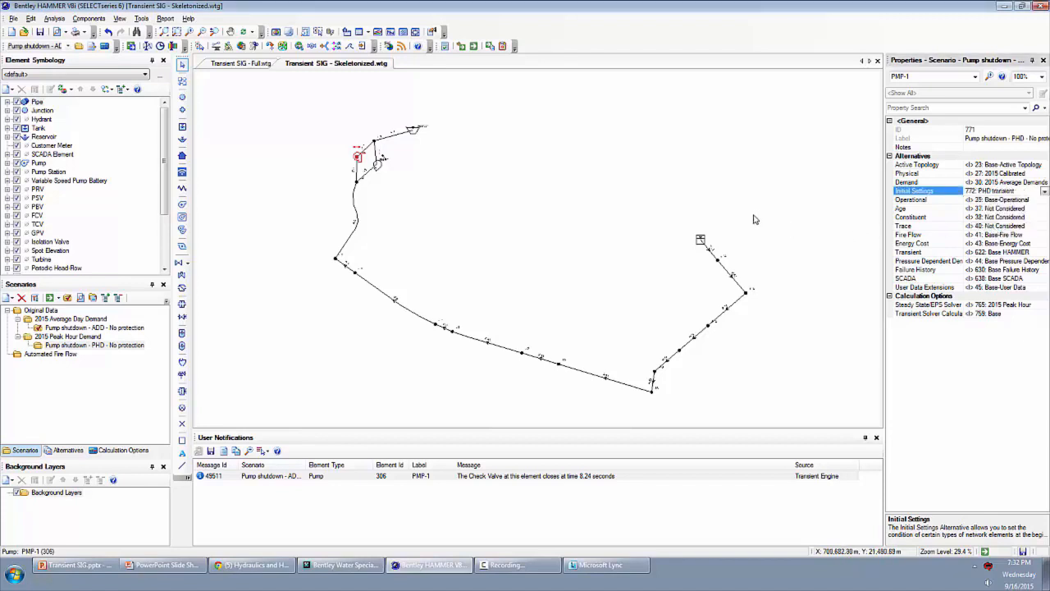
right_click(94, 346)
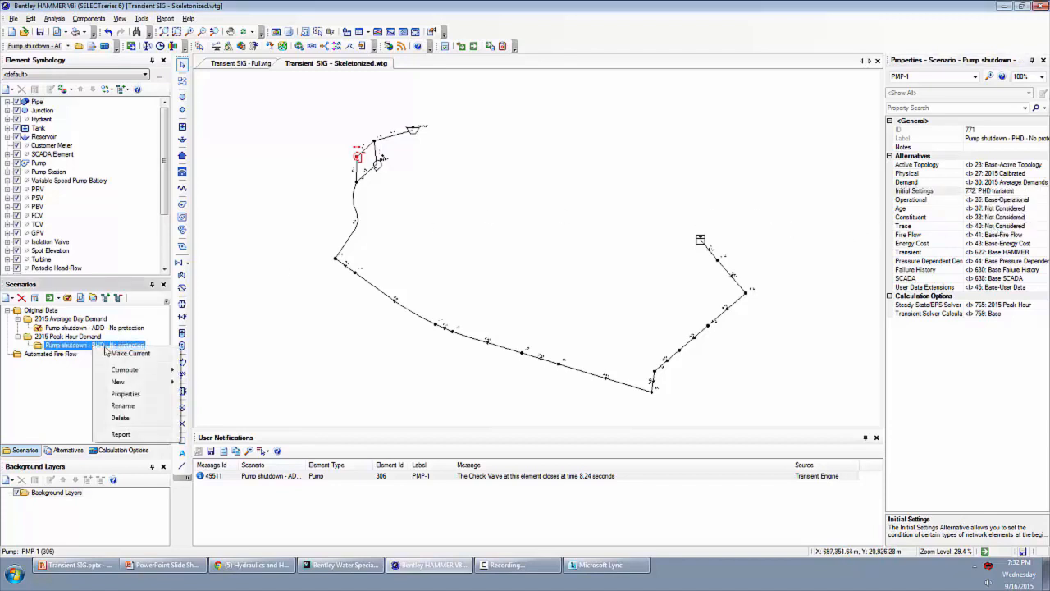
click(115, 354)
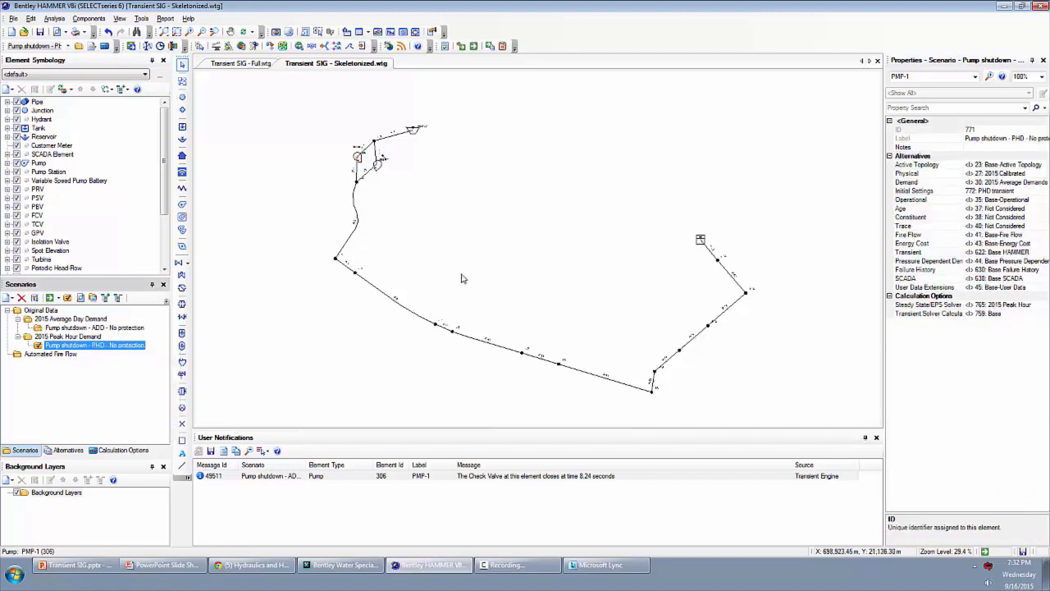
- Set the initial elevation of tank T-1 to 177.9 m
drag(473, 203, 399, 203)
scroll(630, 239, up, 2)
click(618, 251)
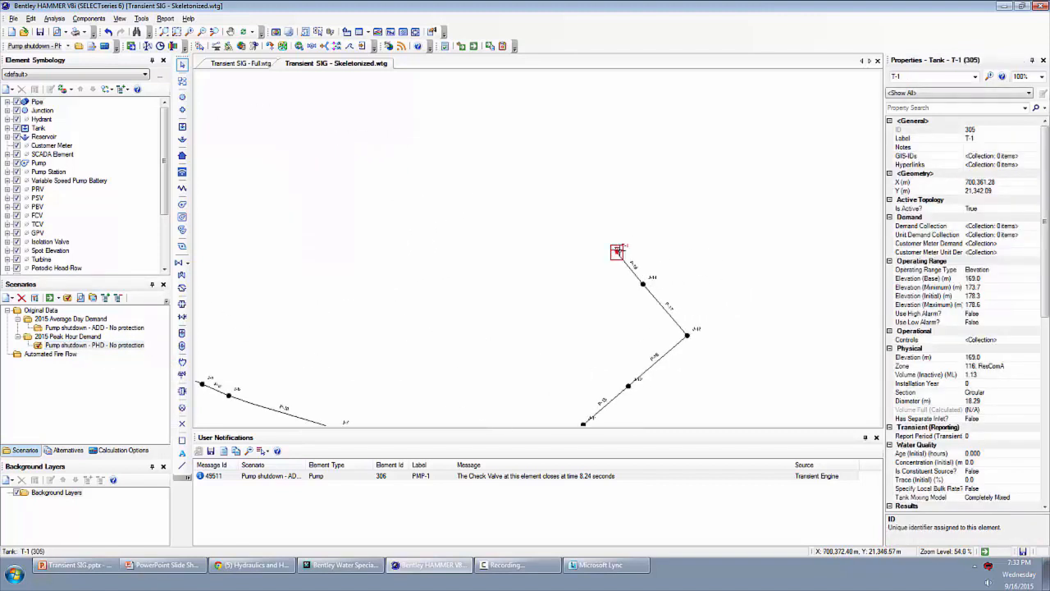
click(929, 297)
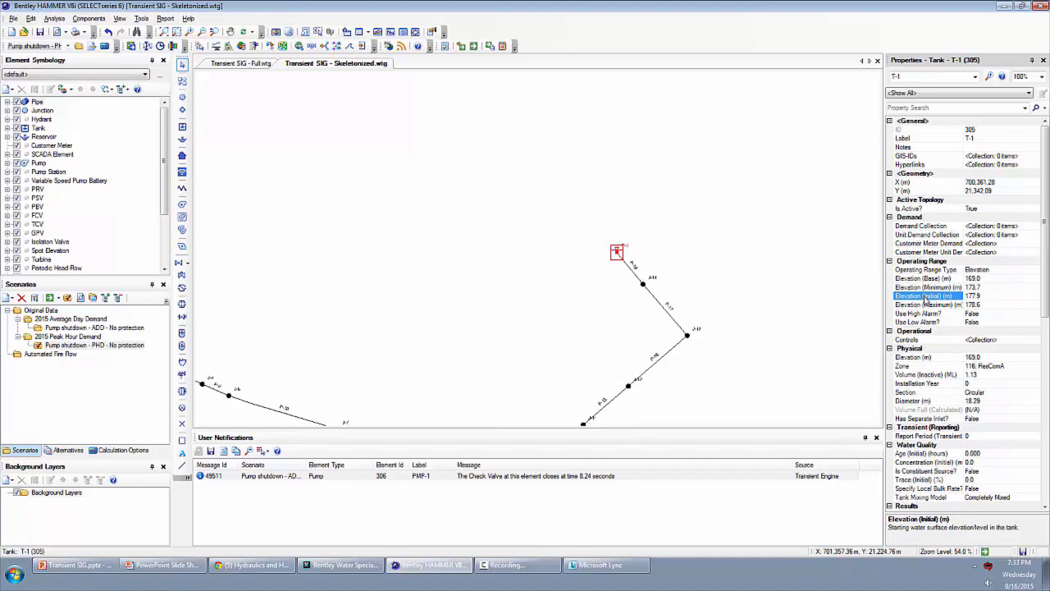
- Set the initial status of pump PMP-1 for the peak hour pump shutdown scenario
drag(275, 262, 707, 287)
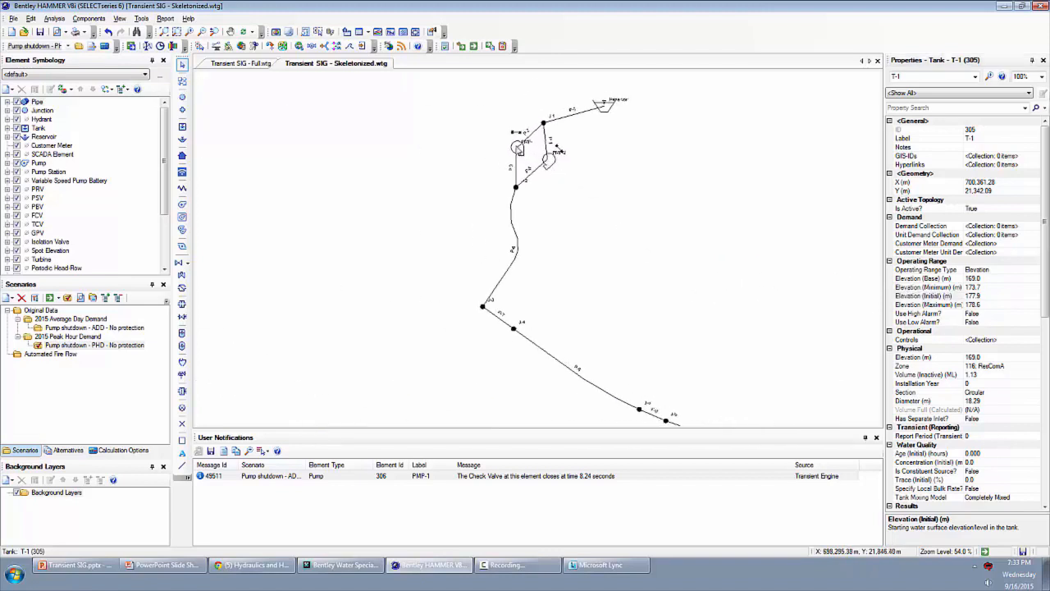
click(518, 147)
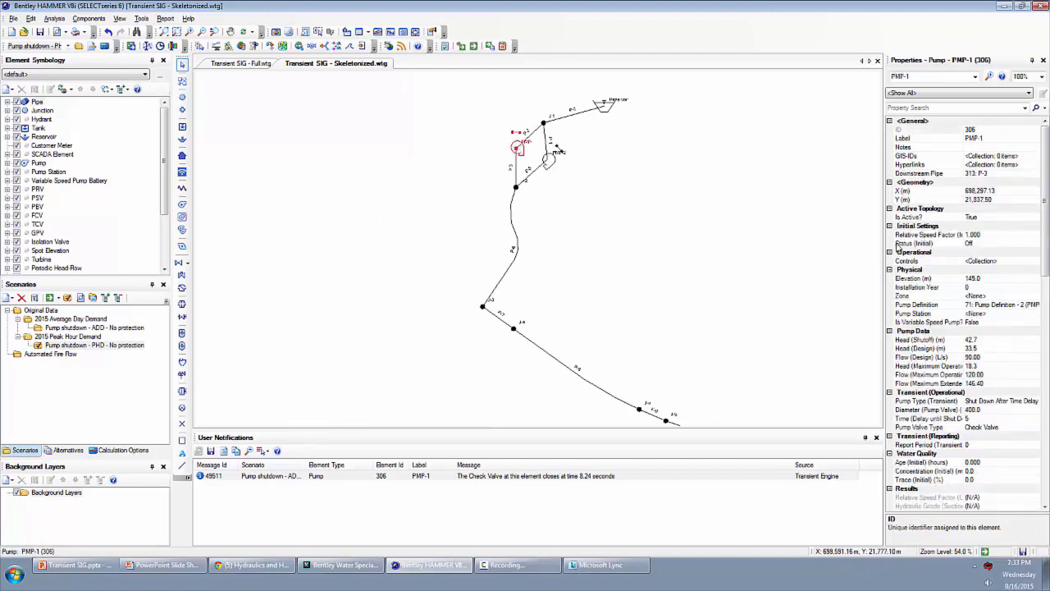
click(913, 244)
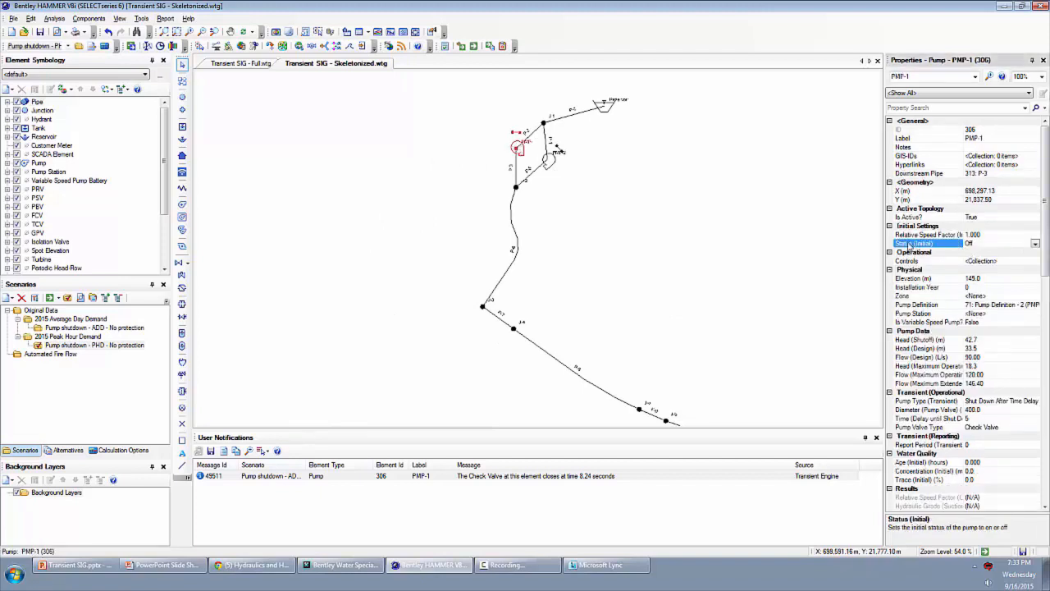
click(1035, 246)
click(991, 262)
- Make the Pump shutdown - ADD - No protection scenario current and check tank T-1's initial elevation in it
right_click(94, 328)
click(128, 333)
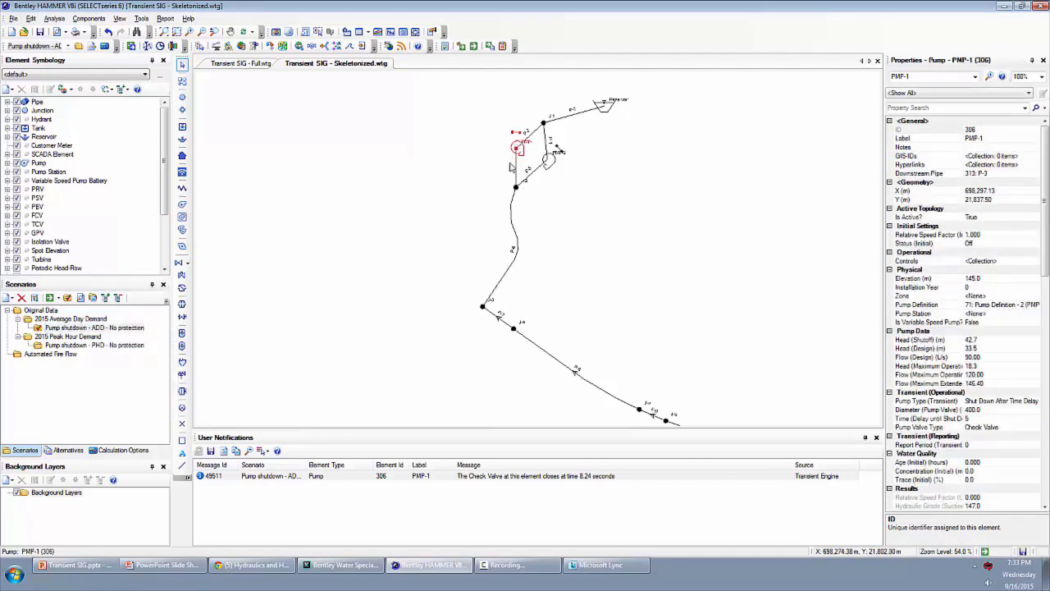
scroll(393, 159, down, 3)
click(571, 166)
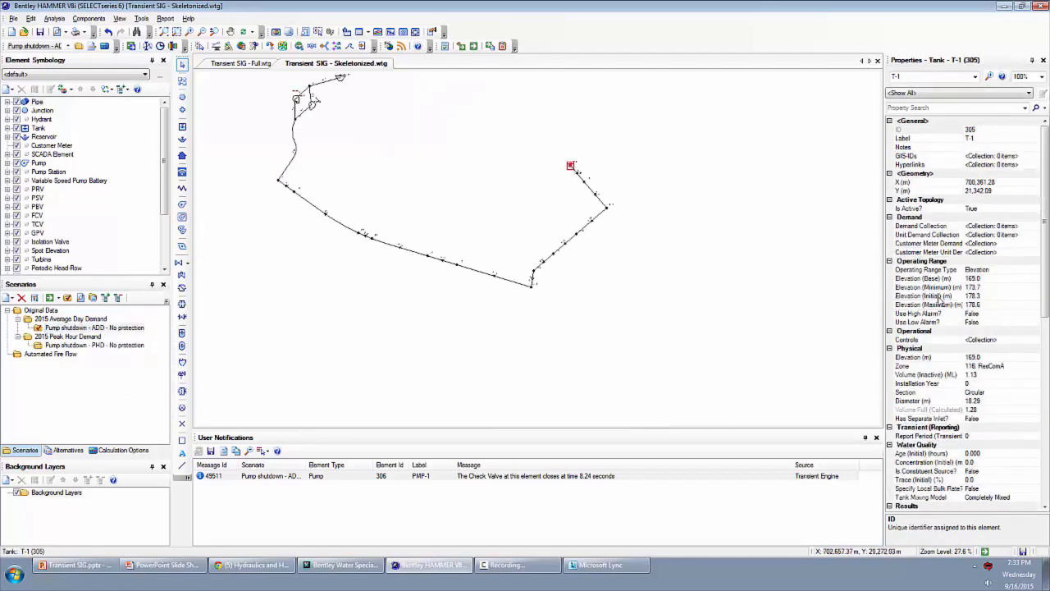
click(940, 297)
drag(343, 249, 359, 353)
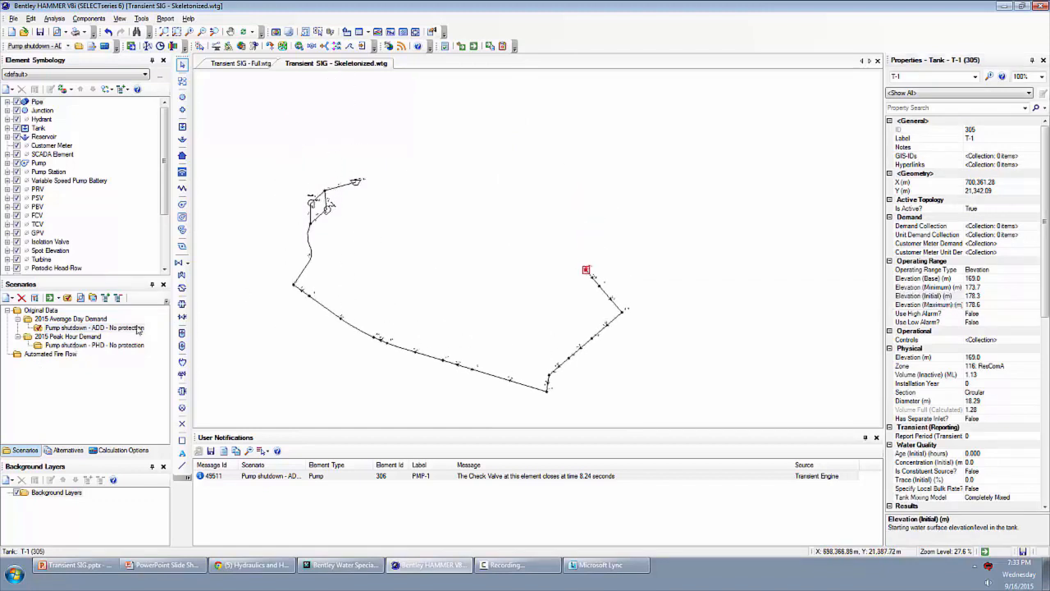
- Return to the Pump shutdown - PHD - No protection scenario as current and check tank T-1's operating range elevations
click(78, 346)
right_click(78, 345)
click(115, 351)
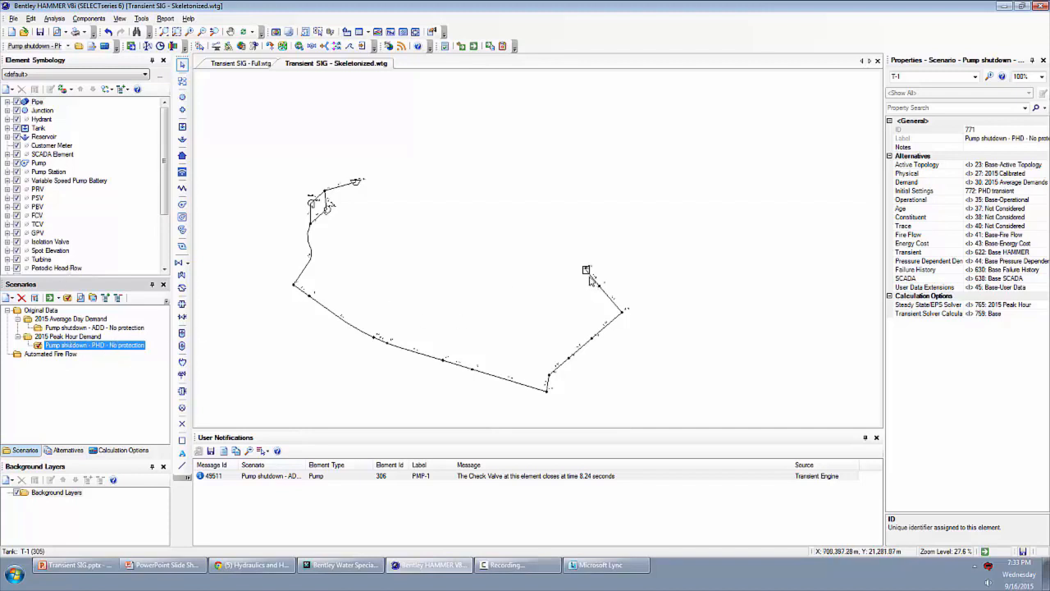
click(586, 269)
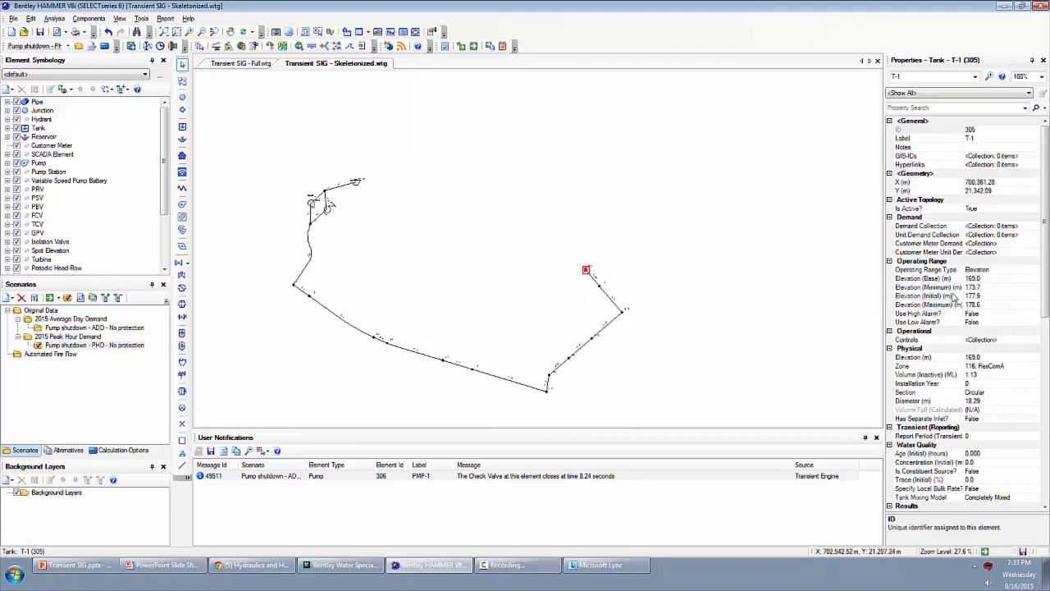
click(952, 288)
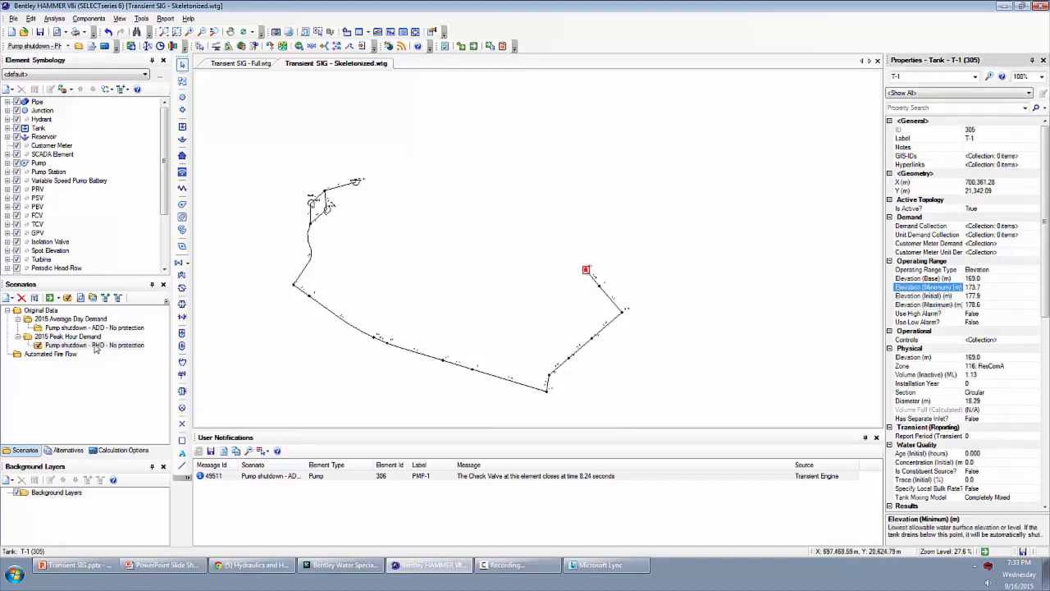
- Compute the initial conditions for the Pump shutdown - PHD - No protection scenario
click(49, 345)
click(51, 346)
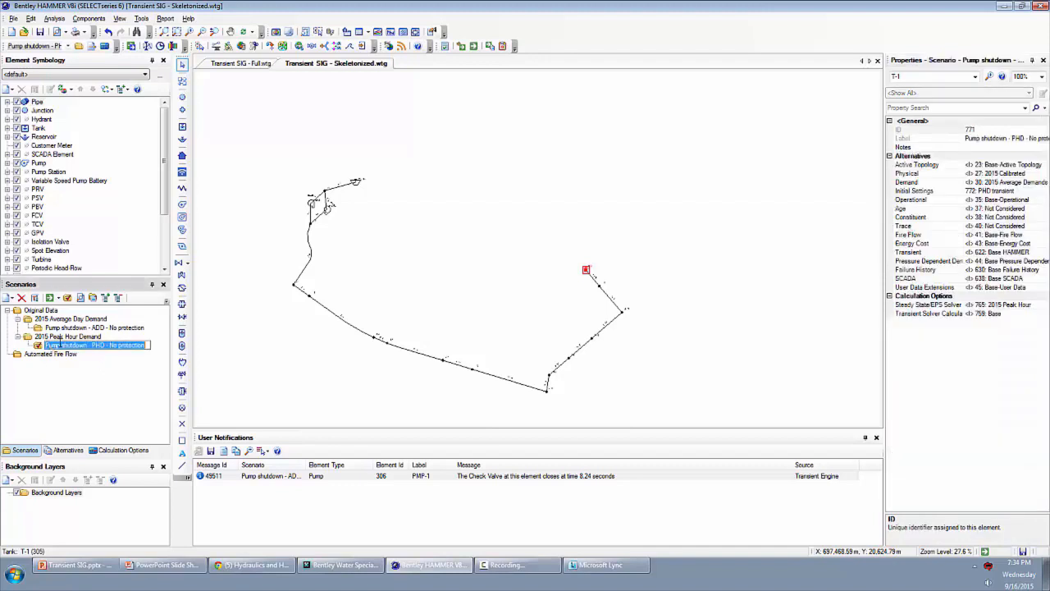
click(38, 345)
click(461, 46)
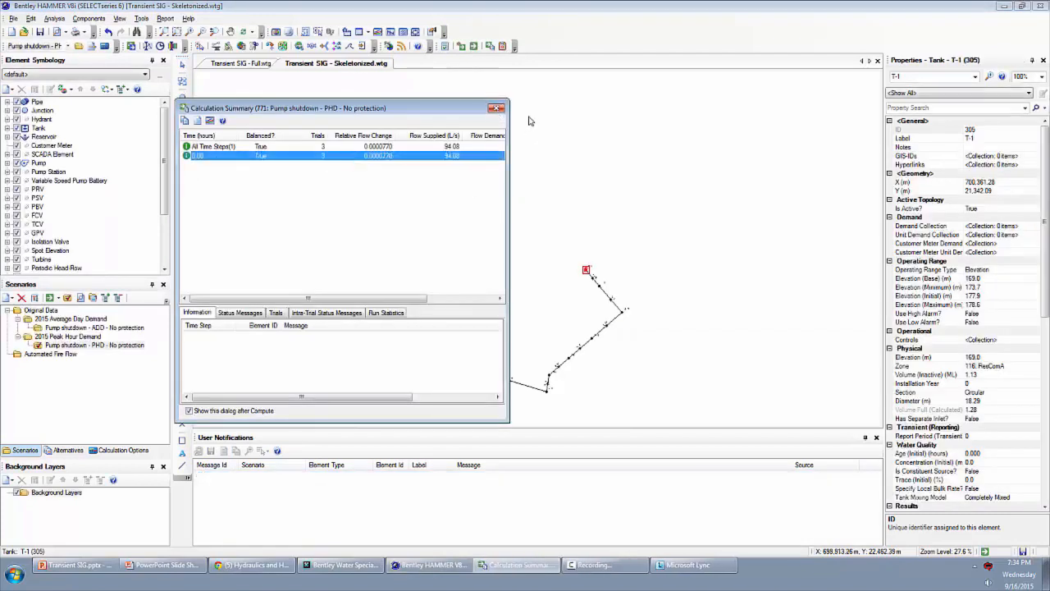
- Check the Initialize Transient Run at Time setting in the Base transient solver calculation options
click(497, 108)
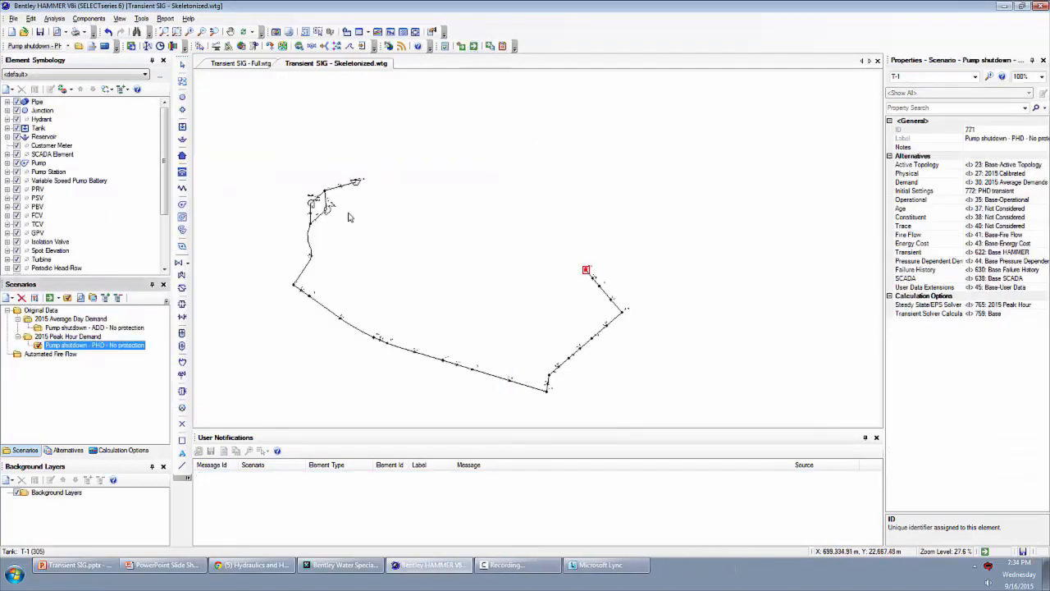
click(119, 450)
click(42, 363)
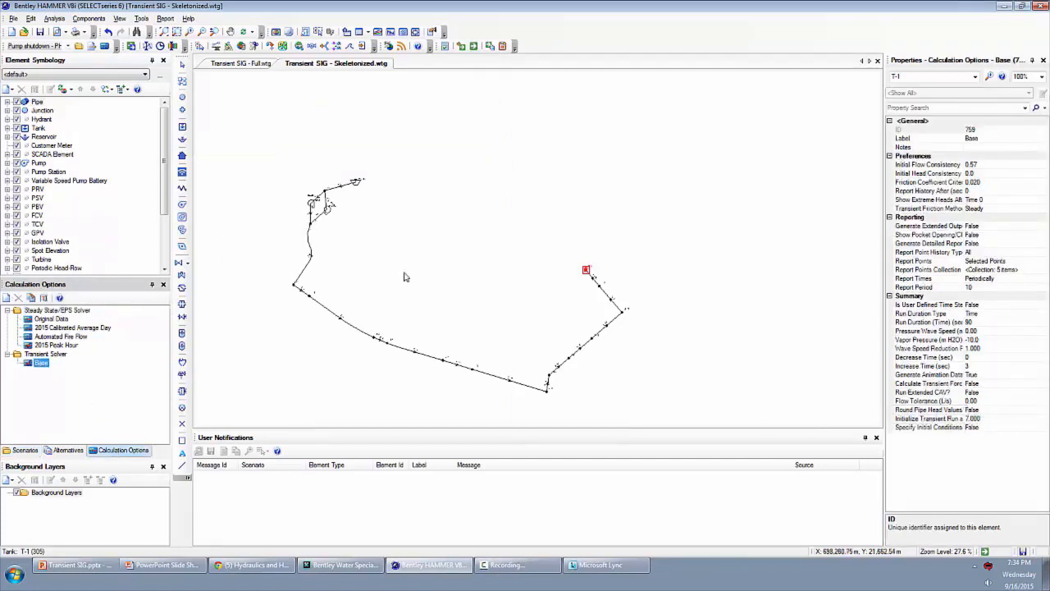
click(944, 420)
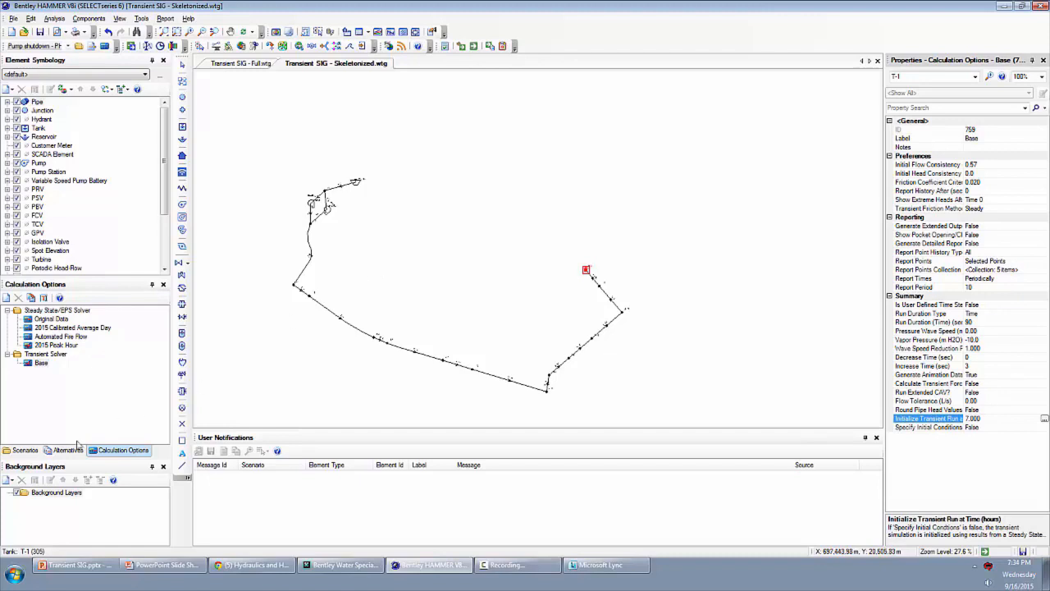
click(435, 284)
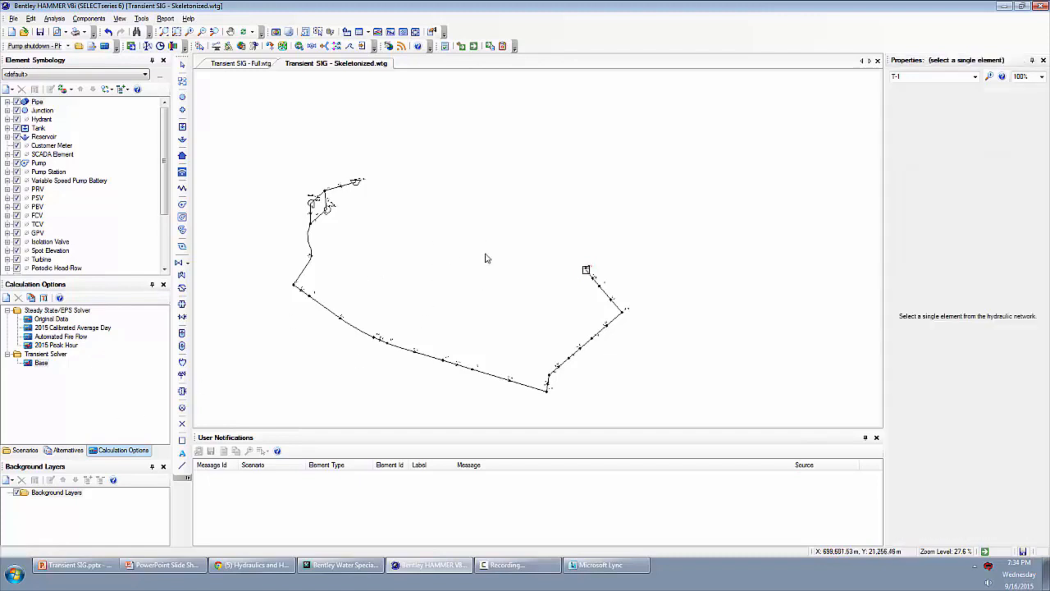
- Validate the Pump shutdown - PHD - No protection scenario and compute its transient simulation
click(445, 46)
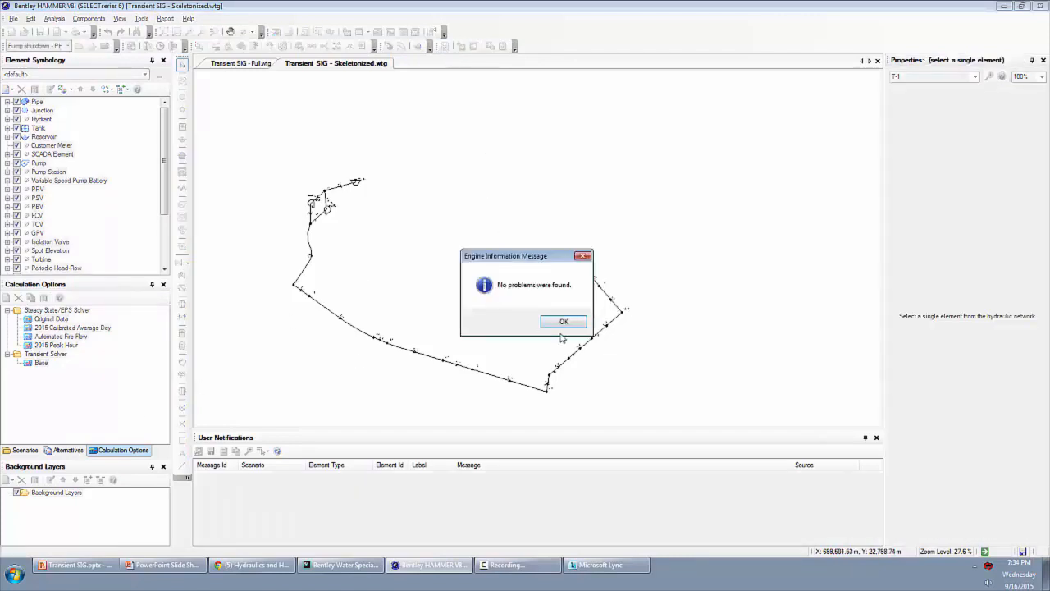
click(563, 321)
click(473, 47)
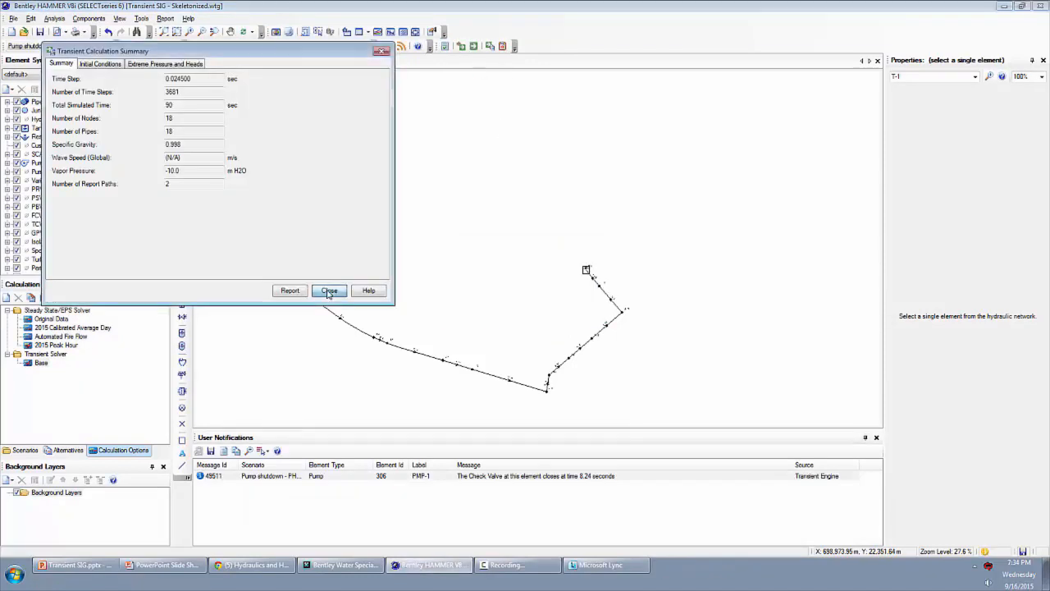
click(328, 292)
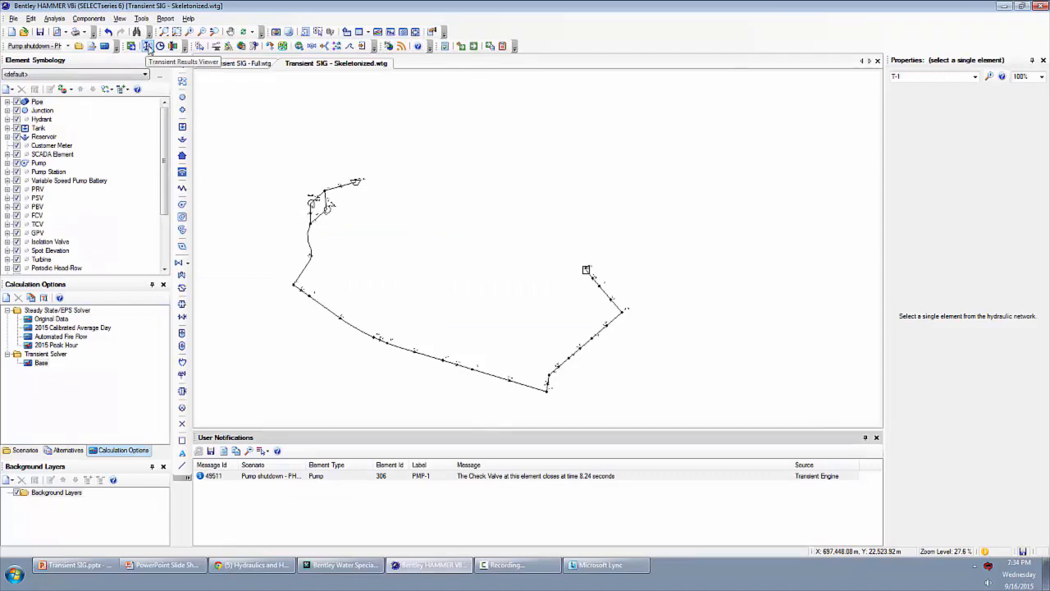
- Display the peak hour scenario's Hydraulic Grade and Air/Vapor Volume graph for the Full profile in the Transient Results Viewer
click(149, 46)
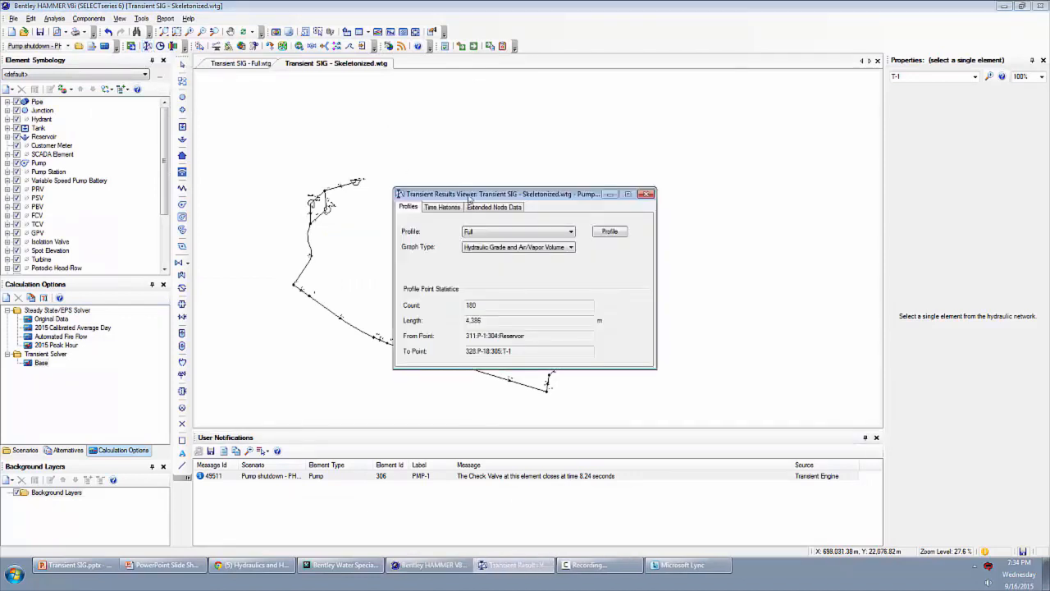
mouse_move(469, 198)
mouse_down()
mouse_move(521, 192)
mouse_move(722, 19)
mouse_up()
click(862, 55)
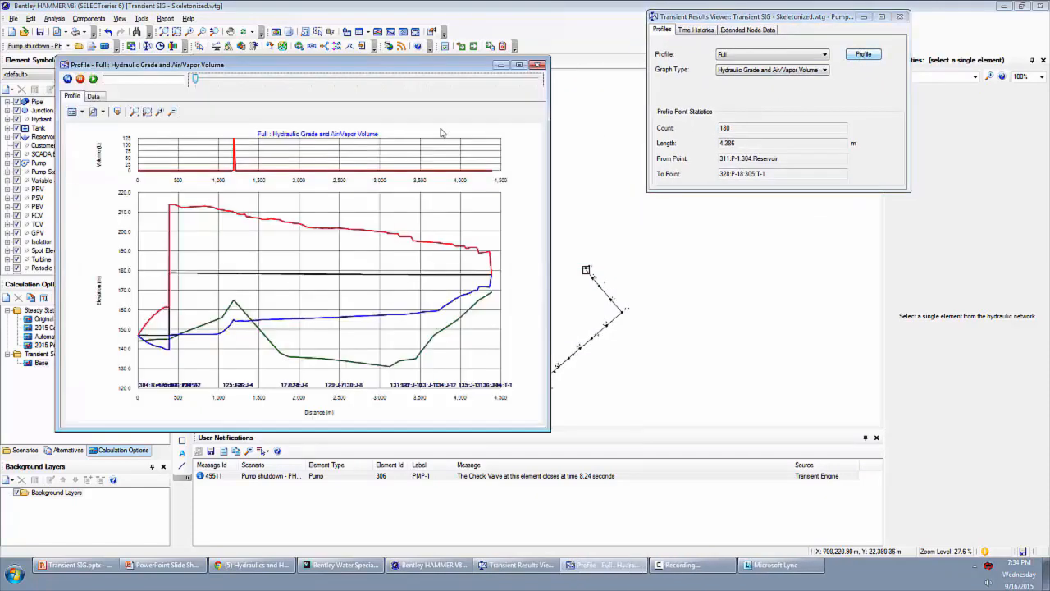
drag(436, 66, 862, 195)
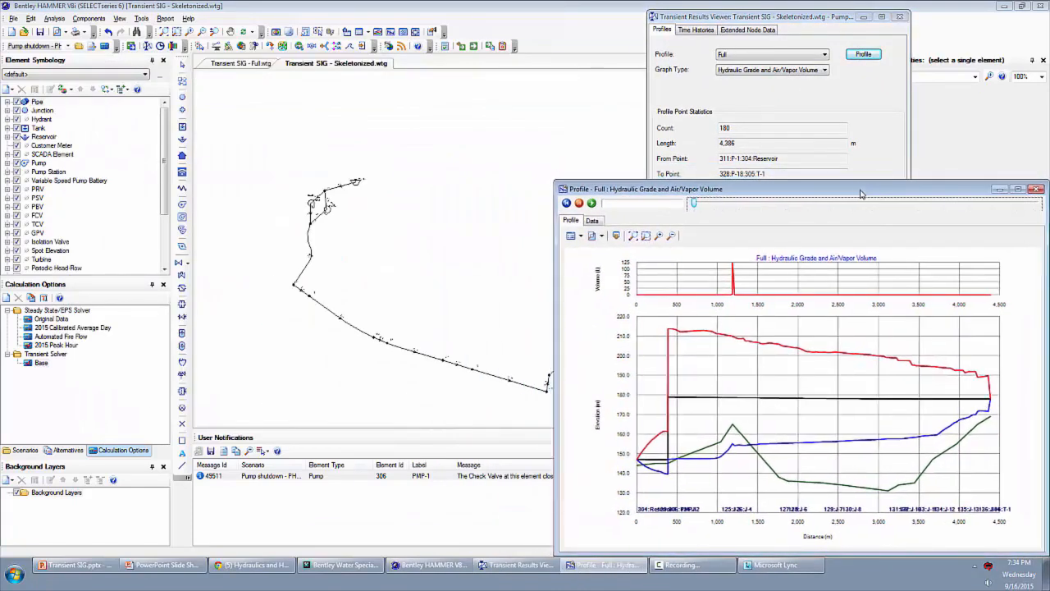
- Make the Pump shutdown - ADD - No protection scenario current and display its Full profile graph beside the peak hour one
click(31, 451)
right_click(90, 329)
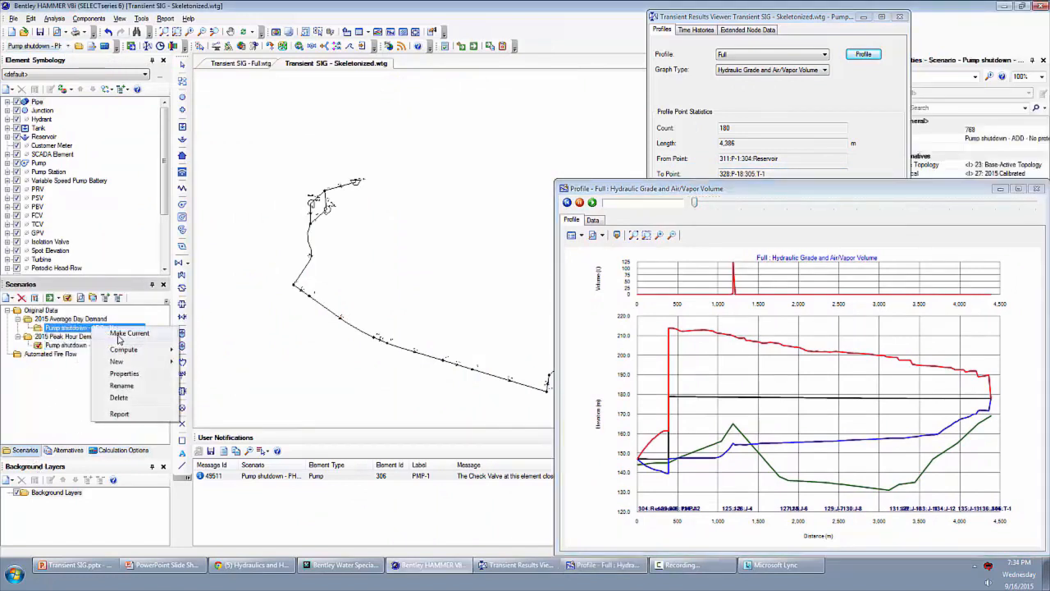
click(118, 337)
click(145, 46)
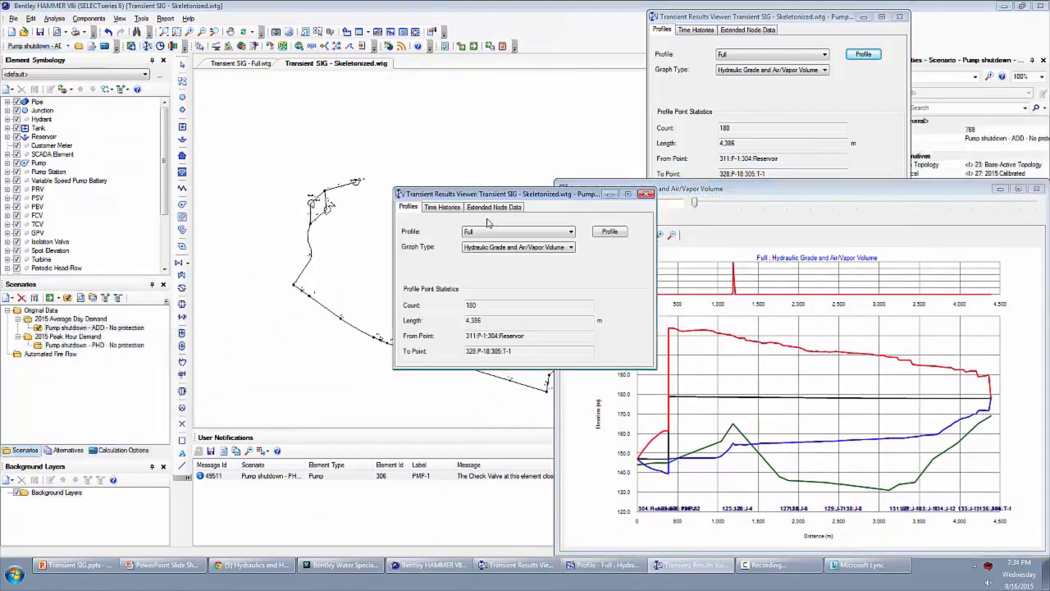
drag(464, 194, 316, 15)
click(460, 52)
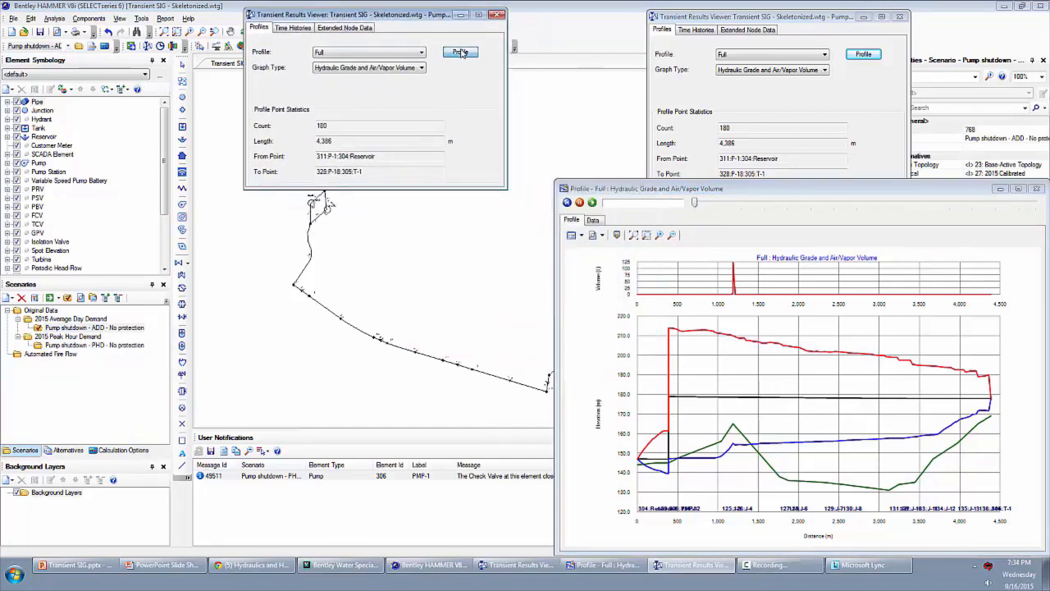
drag(435, 78, 420, 189)
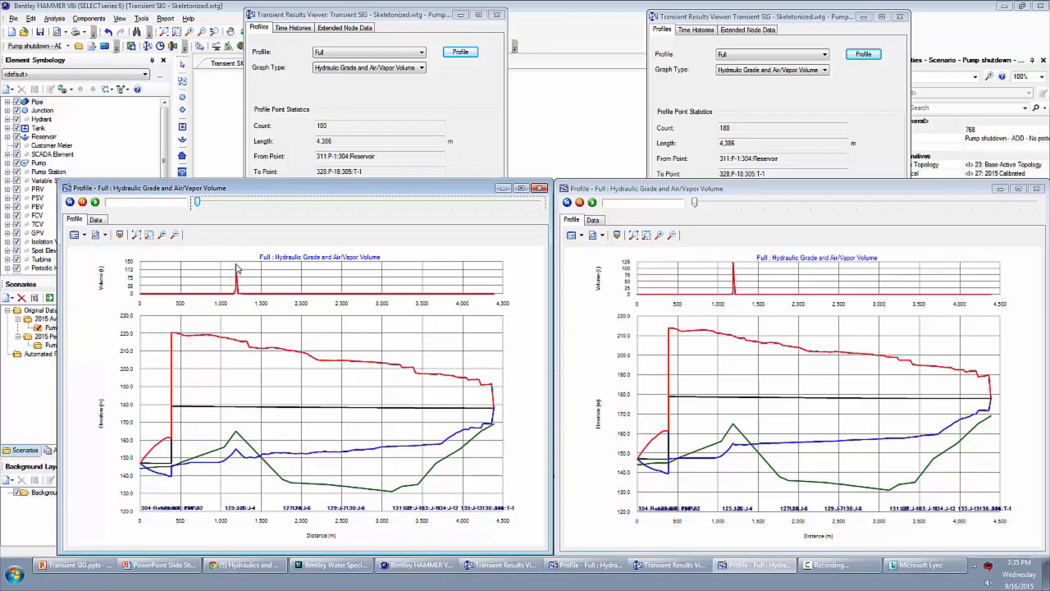
- Compare the average day and peak hour transient profiles, including head envelopes and vapor volumes, and close the result windows
click(837, 190)
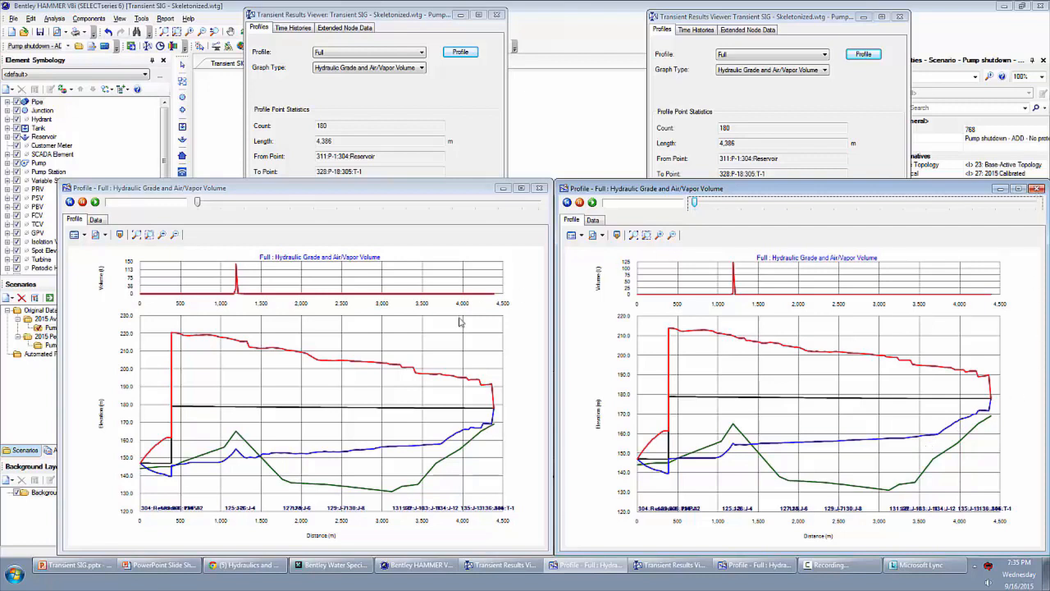
click(215, 189)
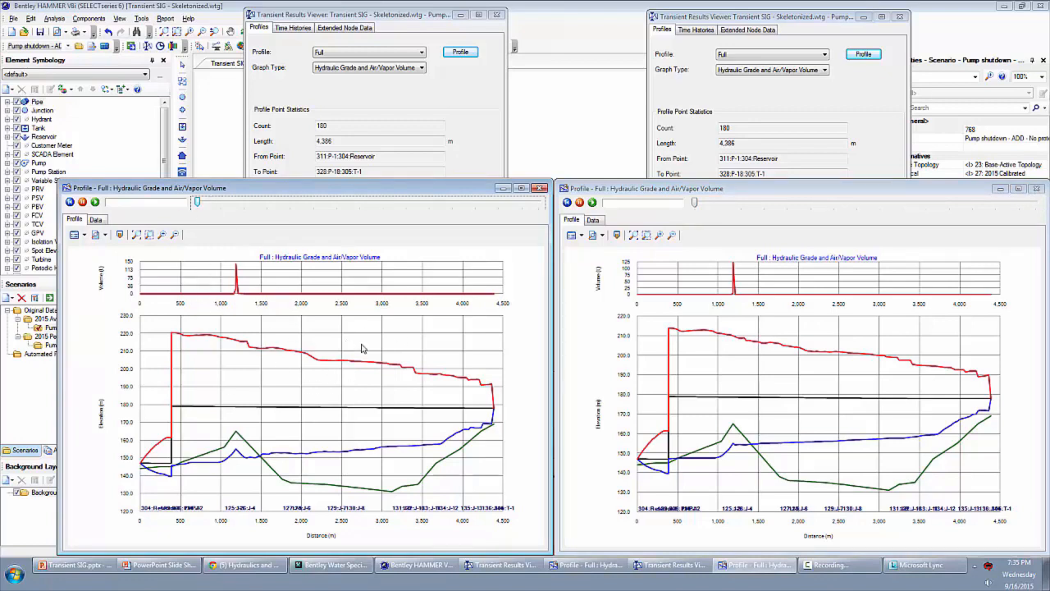
click(1040, 188)
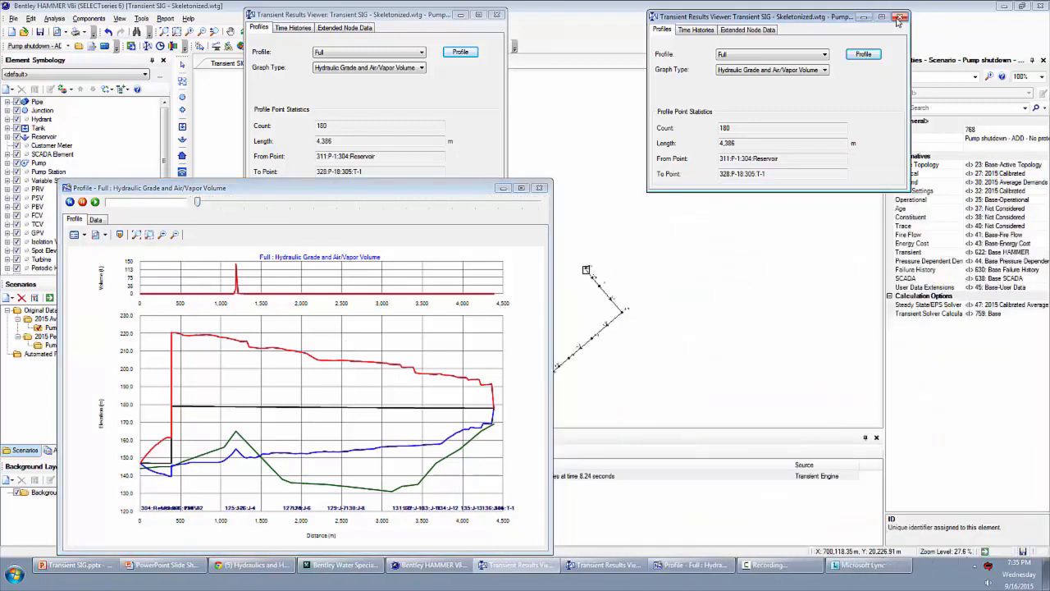
click(899, 15)
click(496, 15)
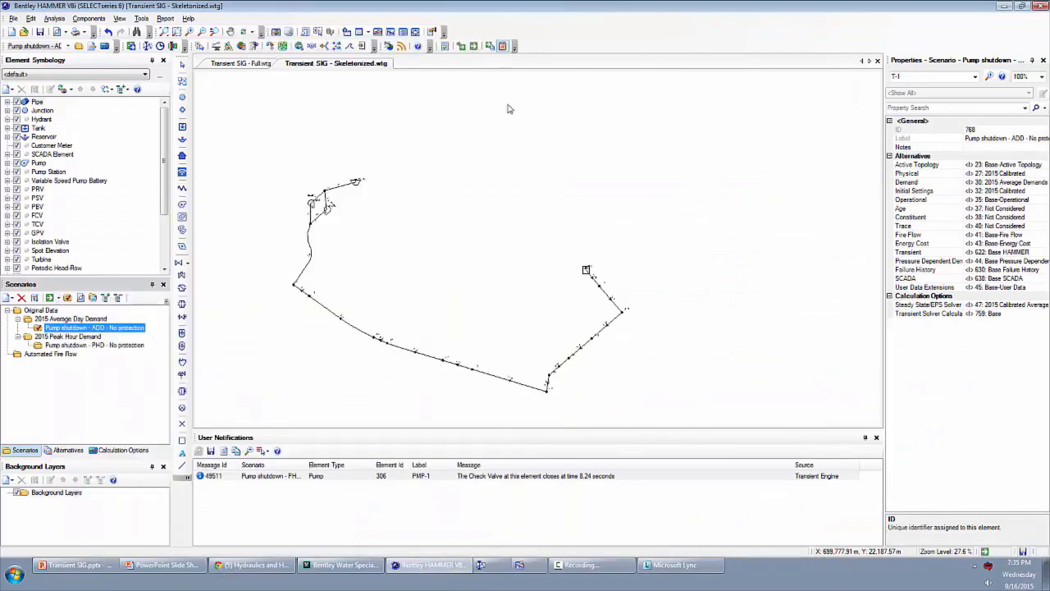